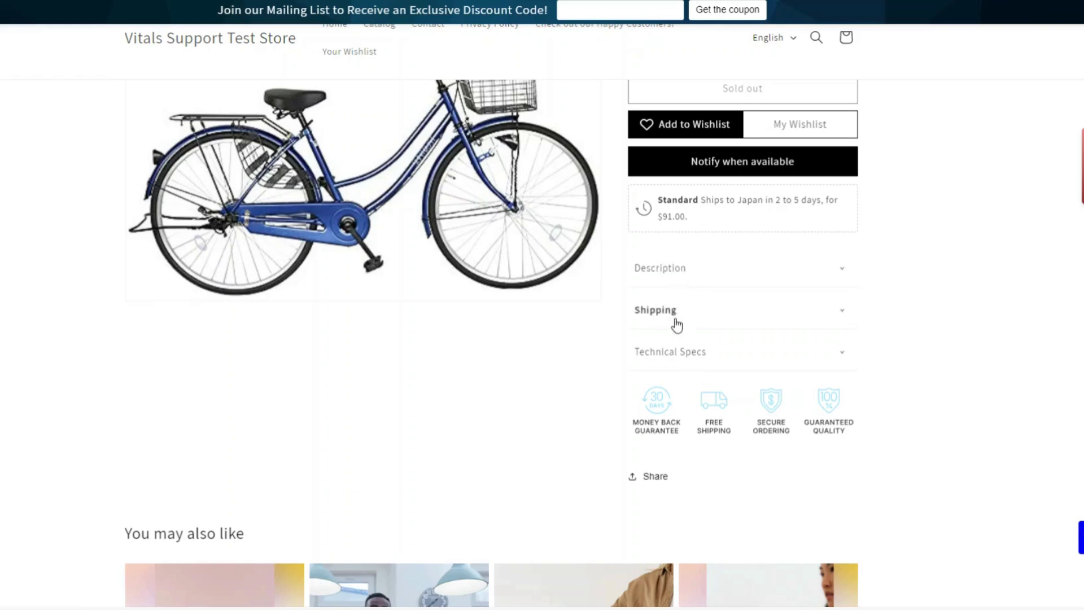
Examine the Description, Shipping and Technical Specs tabs on the Mamachari storefront product page by expanding and collapsing them
{"action": "left_click", "coordinate": [672, 352]}
{"action": "scroll", "coordinate": [692, 284], "scroll_direction": "down", "scroll_amount": 1}
{"action": "left_click", "coordinate": [692, 281]}
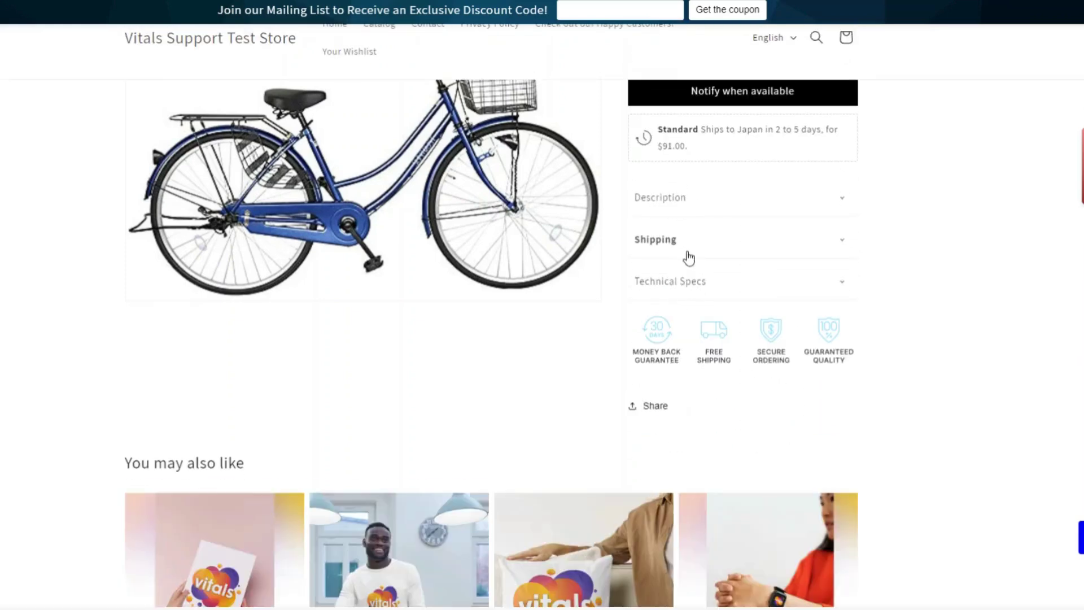
{"action": "left_click", "coordinate": [686, 242]}
{"action": "scroll", "coordinate": [685, 245], "scroll_direction": "down", "scroll_amount": 2}
{"action": "scroll", "coordinate": [681, 237], "scroll_direction": "up", "scroll_amount": 2}
{"action": "left_click", "coordinate": [679, 233]}
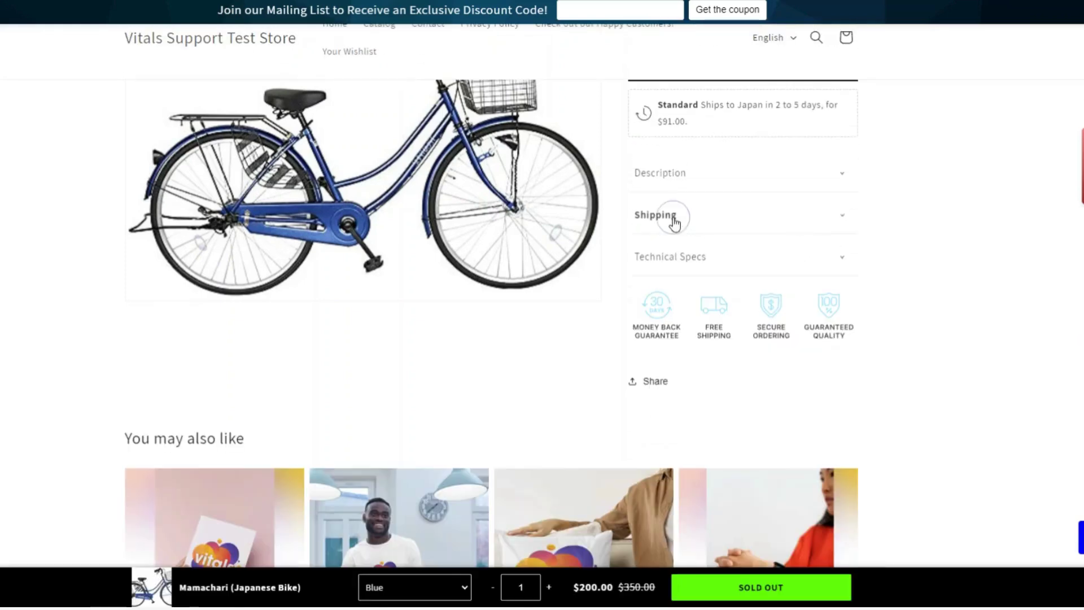
{"action": "scroll", "coordinate": [686, 282], "scroll_direction": "down", "scroll_amount": 1}
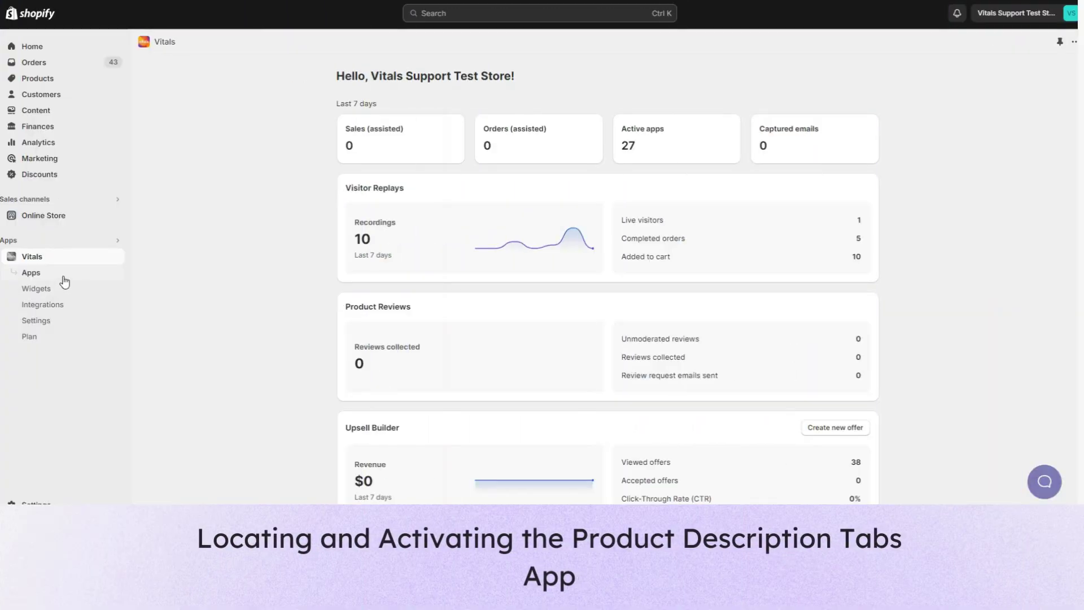
Find Product Description Tabs among the UX apps in Vitals and activate it
{"action": "left_click", "coordinate": [123, 263]}
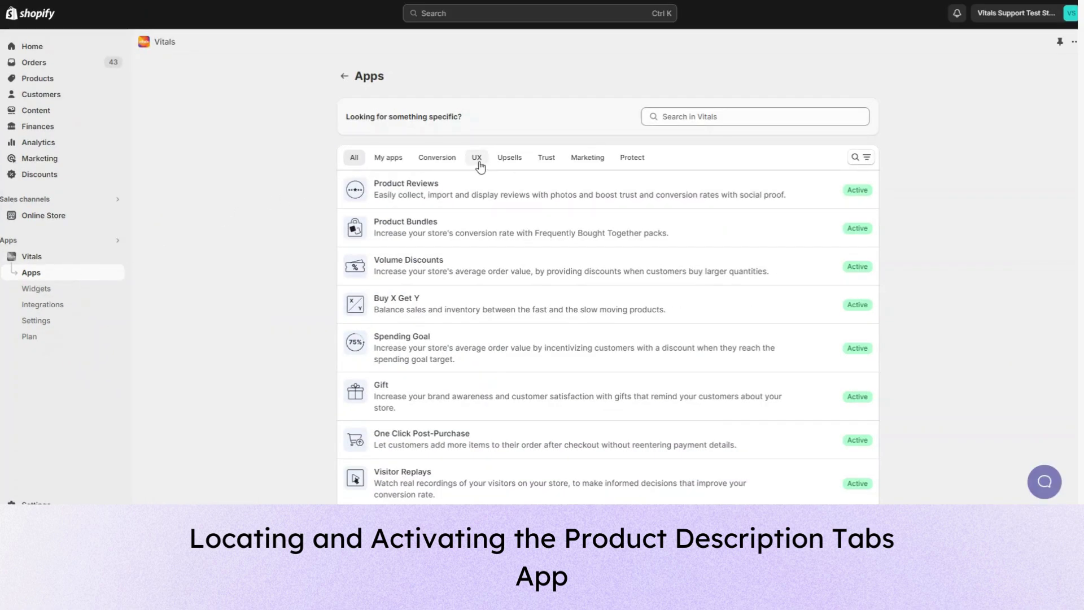
{"action": "left_click", "coordinate": [540, 264]}
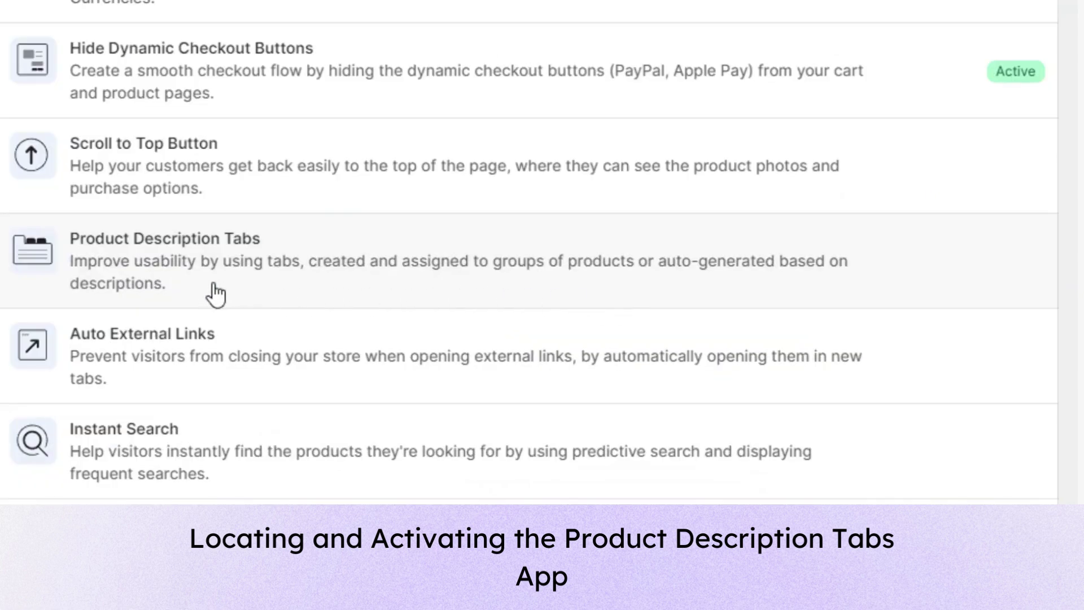
{"action": "left_click", "coordinate": [269, 290]}
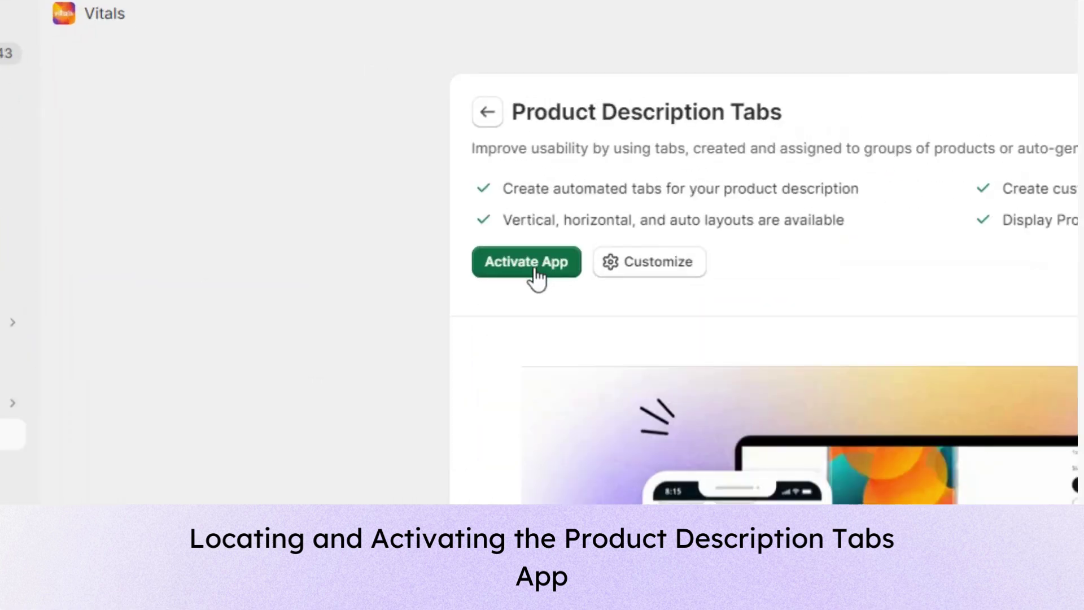
{"action": "left_click", "coordinate": [534, 266]}
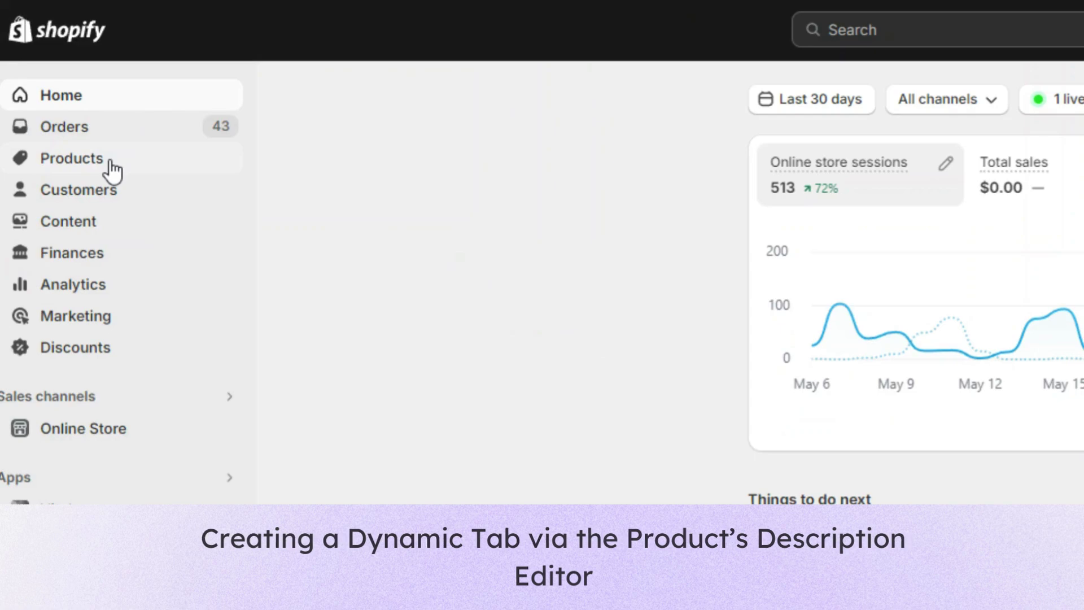
Open the Mamachari (Japanese Bike) product in Shopify and add the line "Available Colors" below its description text
{"action": "left_click", "coordinate": [57, 84]}
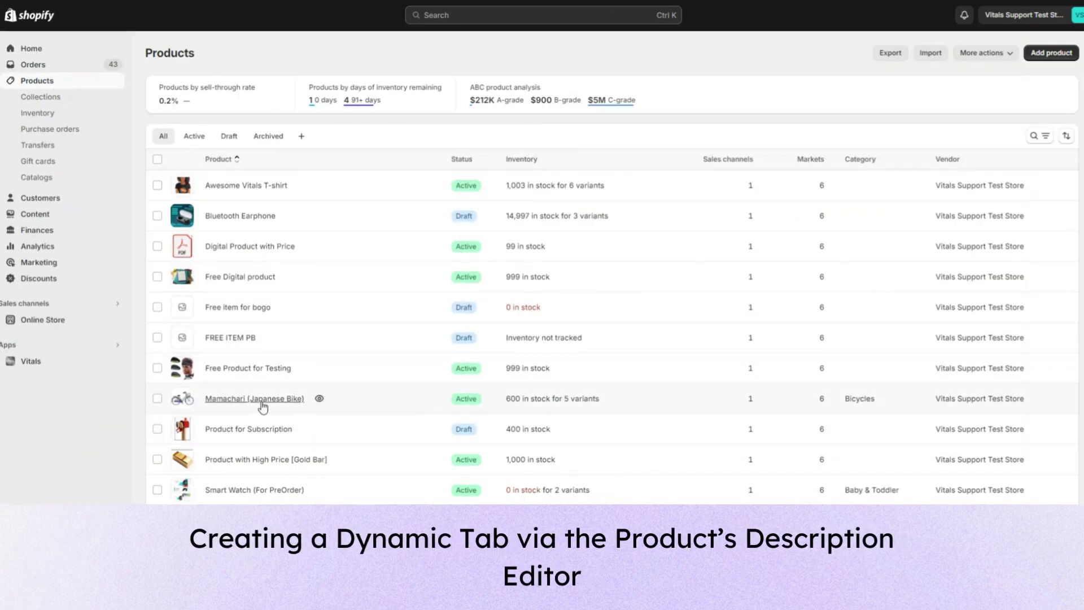
{"action": "left_click", "coordinate": [527, 279]}
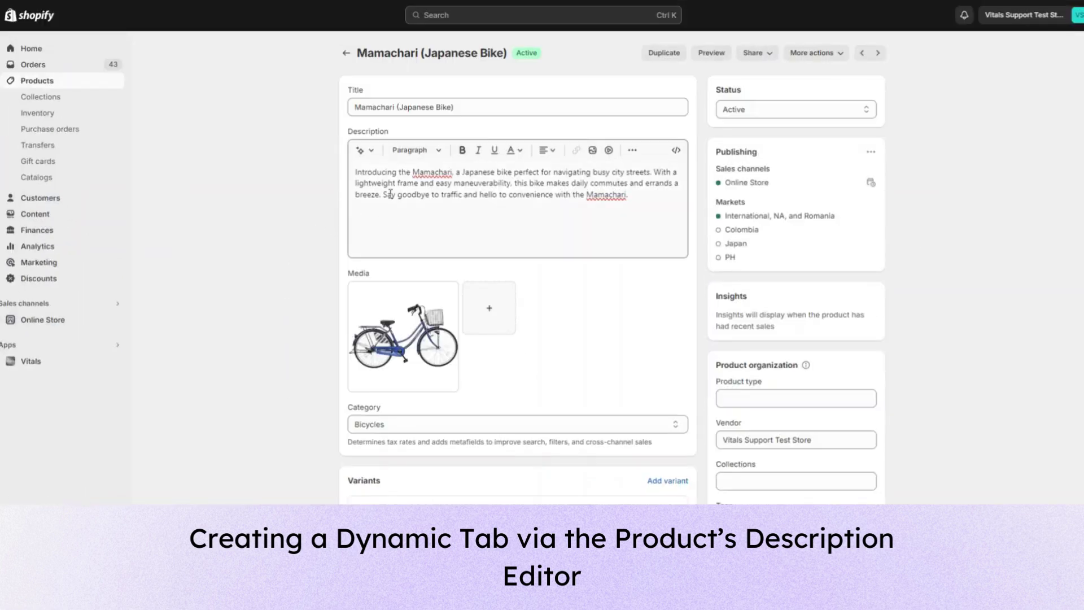
{"action": "left_click", "coordinate": [642, 195]}
{"action": "key", "text": "Return"}
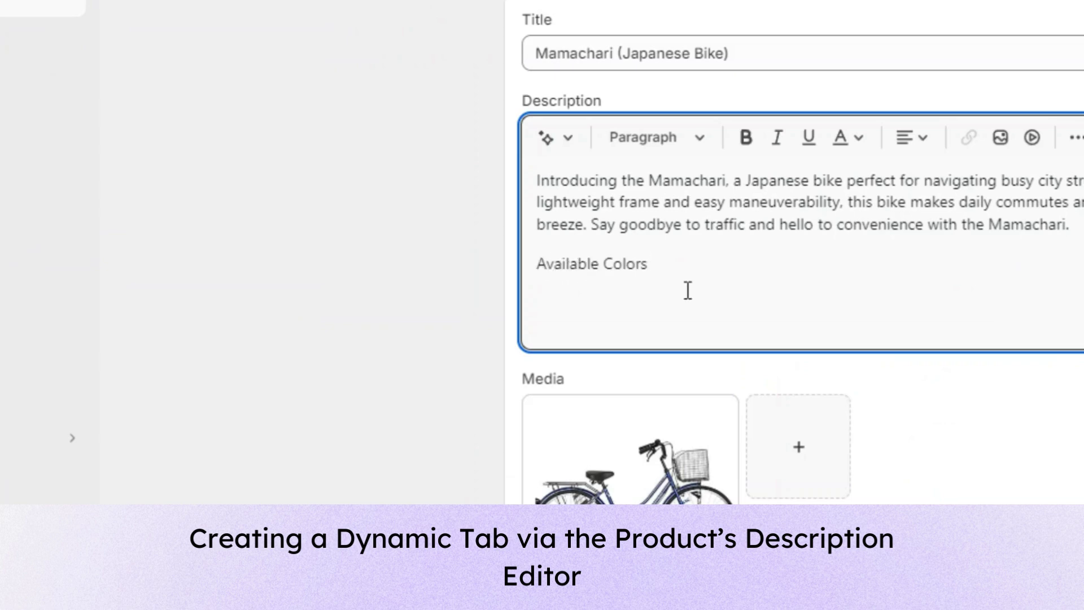
Enter Red, White, Blue, Pink and Black on separate lines under "Available Colors" in the description
{"action": "key", "text": "Return"}
{"action": "type", "text": "White"}
{"action": "key", "text": "Return"}
{"action": "type", "text": "Blue"}
{"action": "key", "text": "Return"}
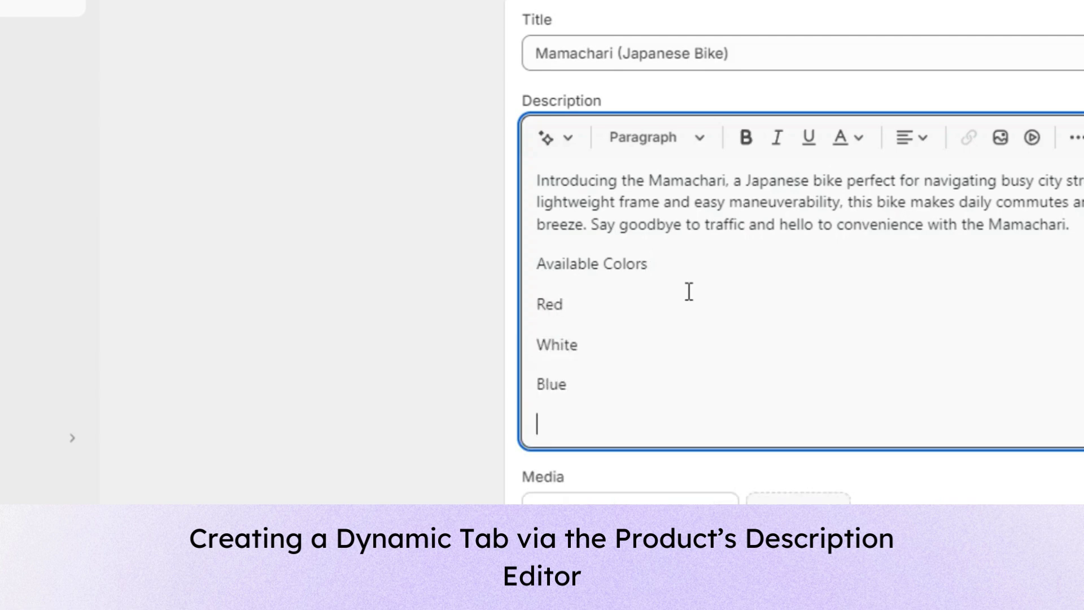
{"action": "type", "text": "Pink"}
{"action": "key", "text": "Return"}
{"action": "type", "text": "Blac"}
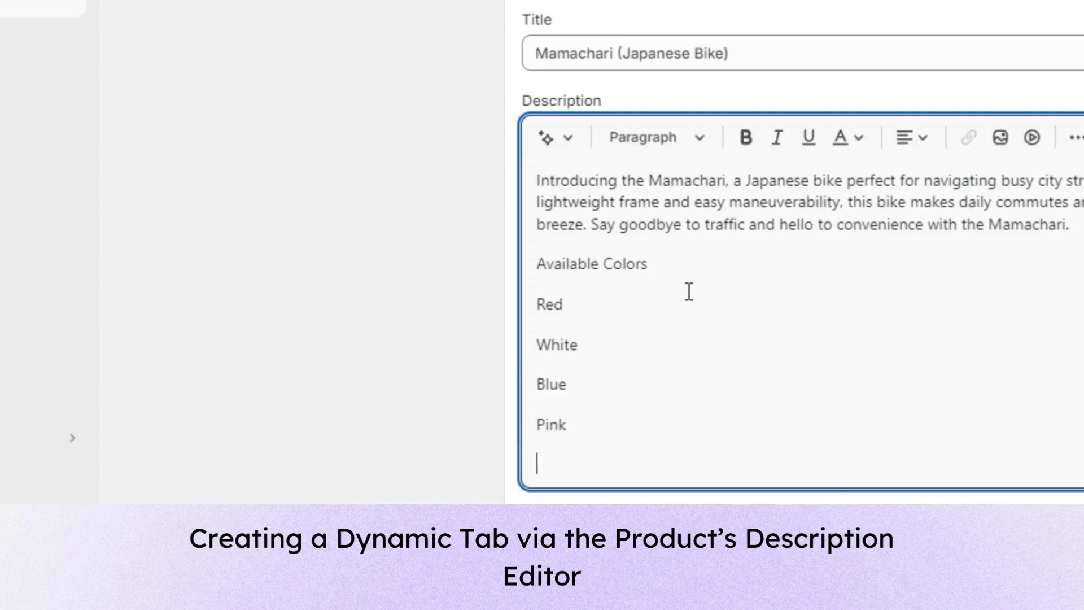
Format the five color lines from Red to Black as a bulleted list
{"action": "left_click_drag", "start_coordinate": [586, 460], "coordinate": [532, 307]}
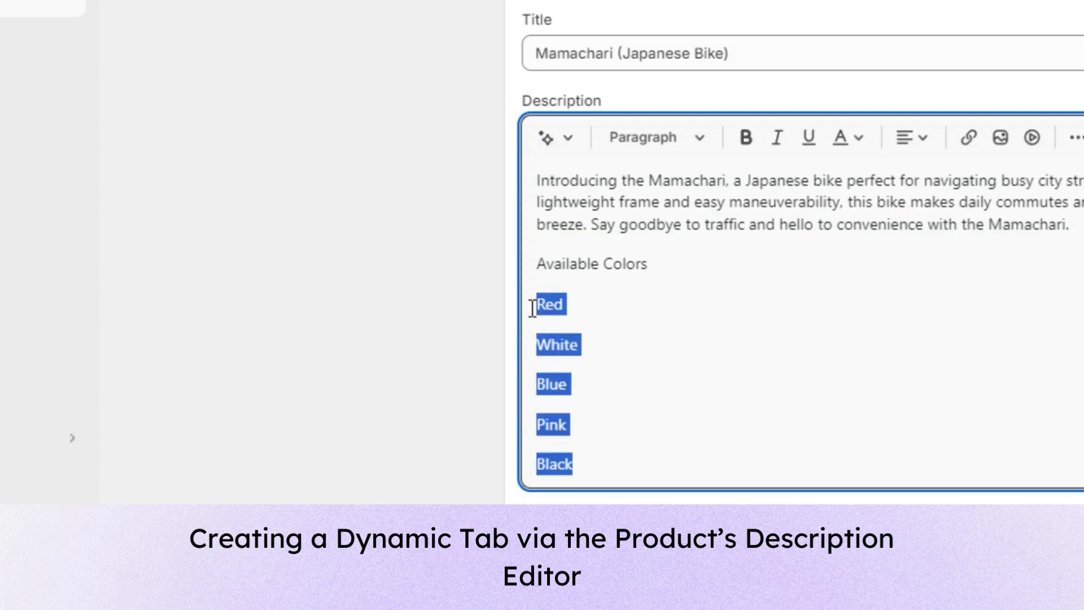
{"action": "left_click", "coordinate": [703, 141]}
{"action": "left_click", "coordinate": [706, 145]}
{"action": "left_click", "coordinate": [928, 148]}
{"action": "left_click", "coordinate": [928, 148]}
{"action": "left_click", "coordinate": [1074, 141]}
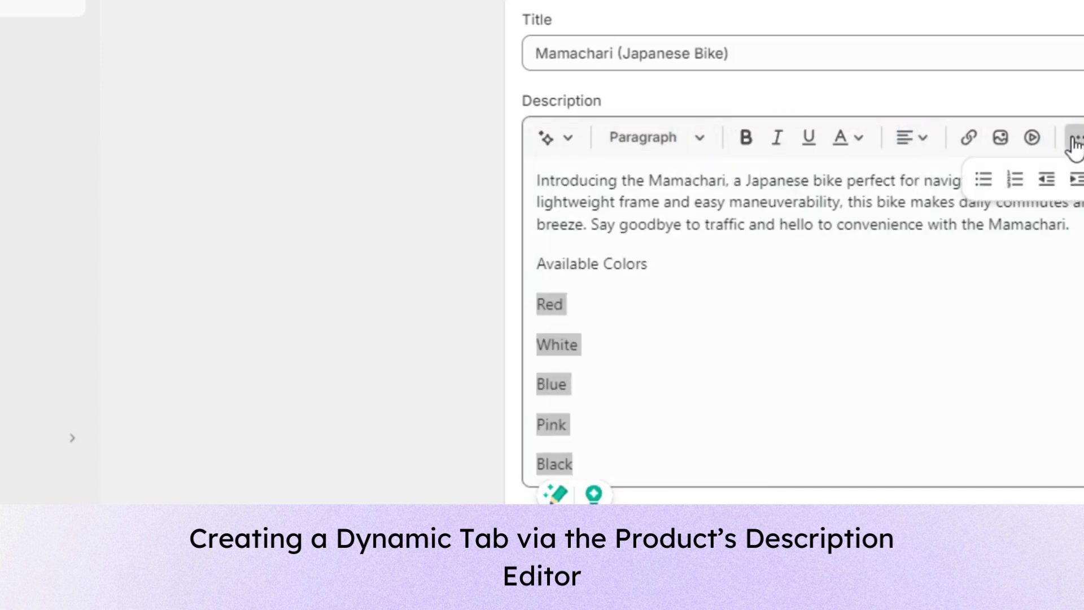
{"action": "left_click", "coordinate": [982, 180]}
{"action": "left_click", "coordinate": [672, 321]}
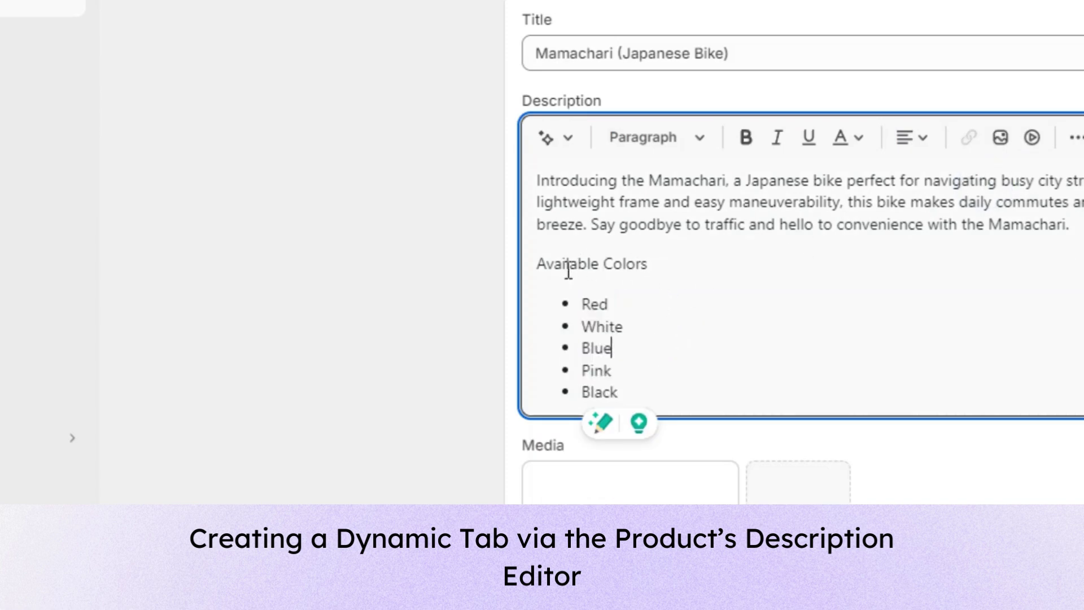
Set the "Available Colors" line to Heading 4 and save the product
{"action": "left_click_drag", "start_coordinate": [648, 264], "coordinate": [547, 266]}
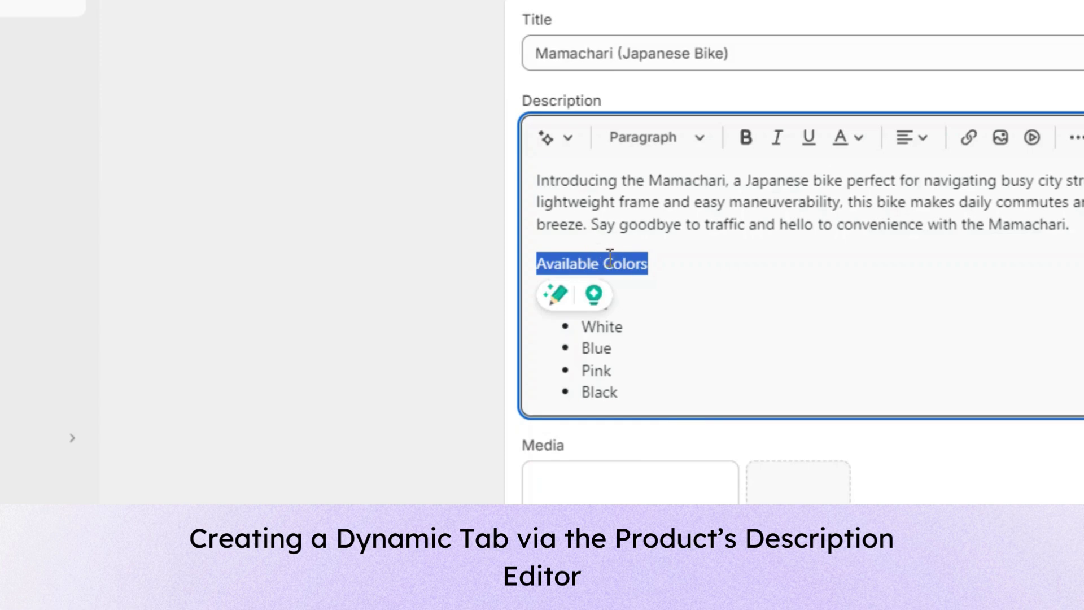
{"action": "left_click", "coordinate": [668, 141]}
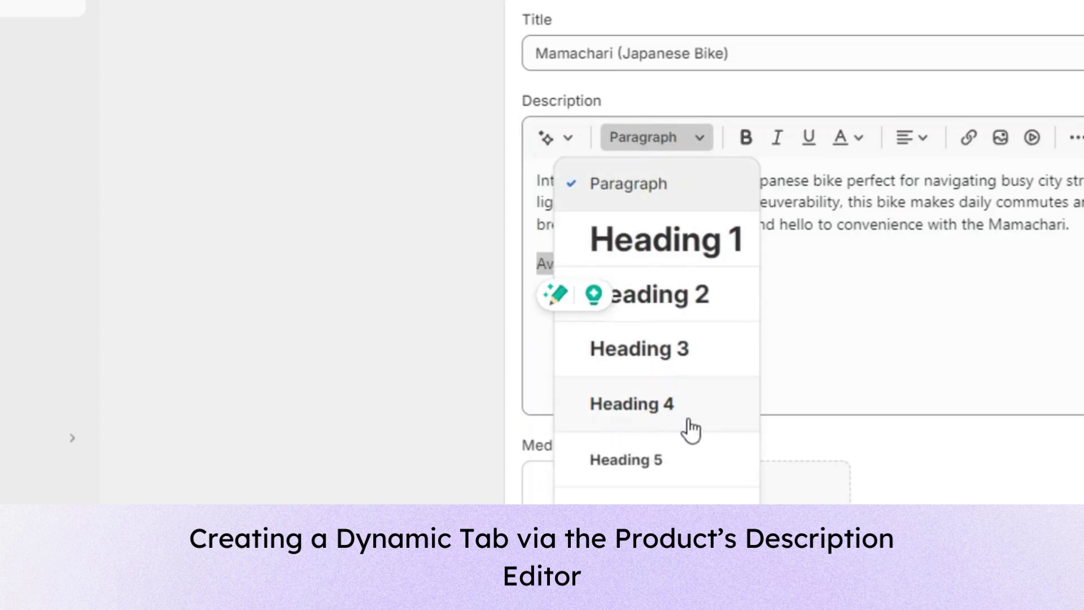
{"action": "left_click", "coordinate": [626, 407]}
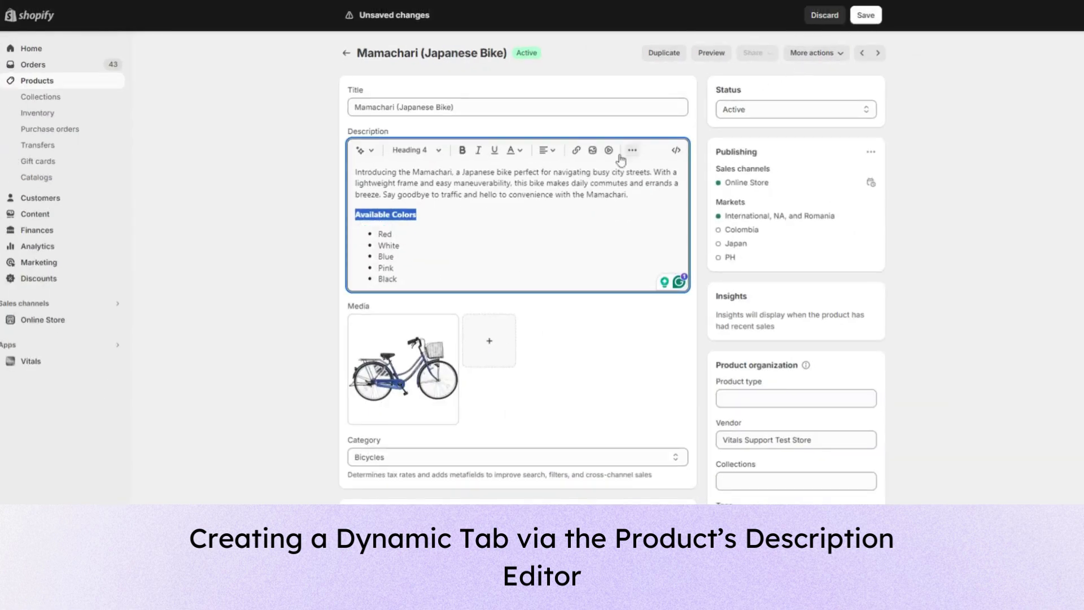
{"action": "left_click", "coordinate": [944, 269]}
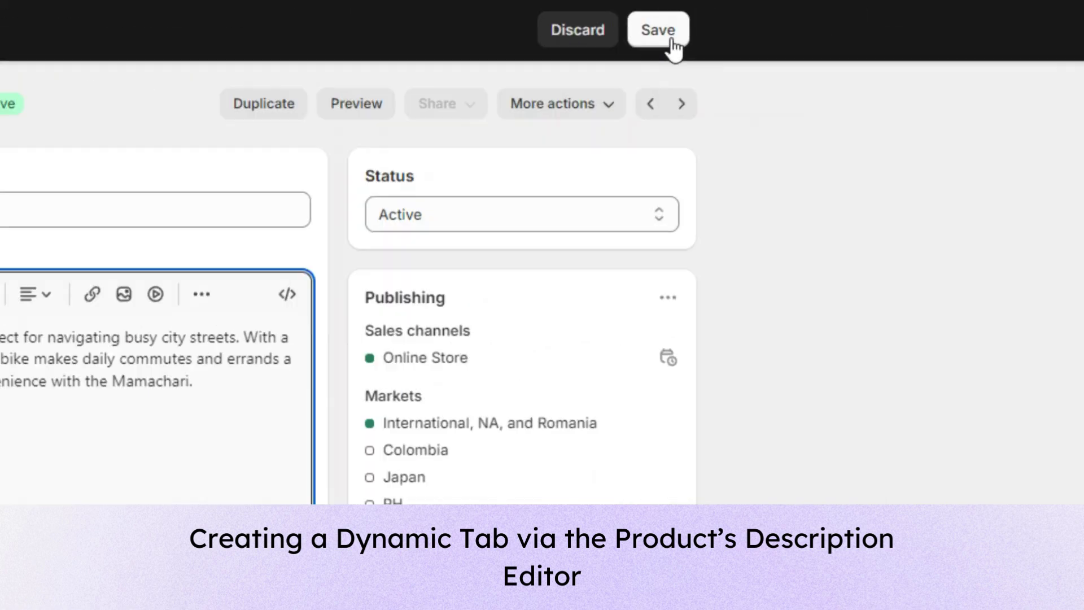
{"action": "left_click", "coordinate": [872, 18]}
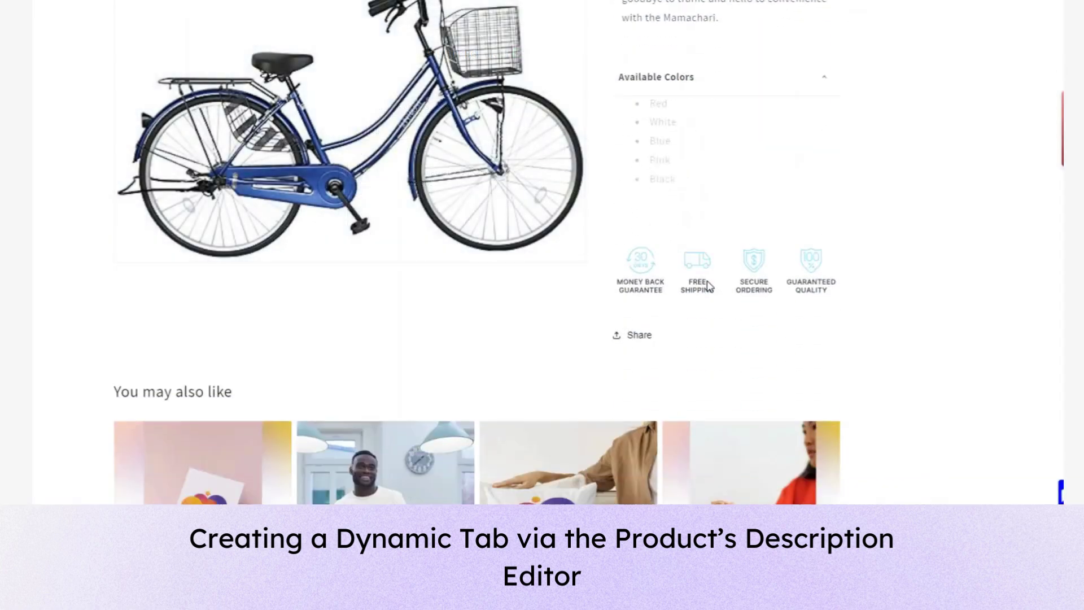
Check the Description and Available Colors tabs on the storefront product page by expanding and collapsing each one
{"action": "scroll", "coordinate": [710, 287], "scroll_direction": "up", "scroll_amount": 2}
{"action": "left_click", "coordinate": [689, 194]}
{"action": "scroll", "coordinate": [677, 193], "scroll_direction": "up", "scroll_amount": 4}
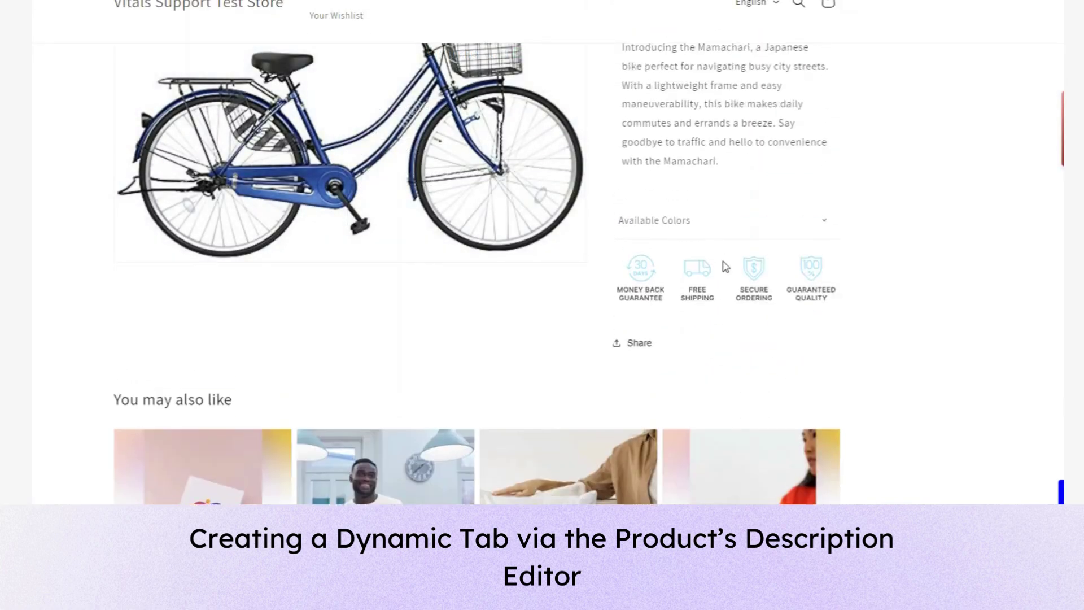
{"action": "left_click", "coordinate": [685, 384]}
{"action": "scroll", "coordinate": [690, 296], "scroll_direction": "down", "scroll_amount": 5}
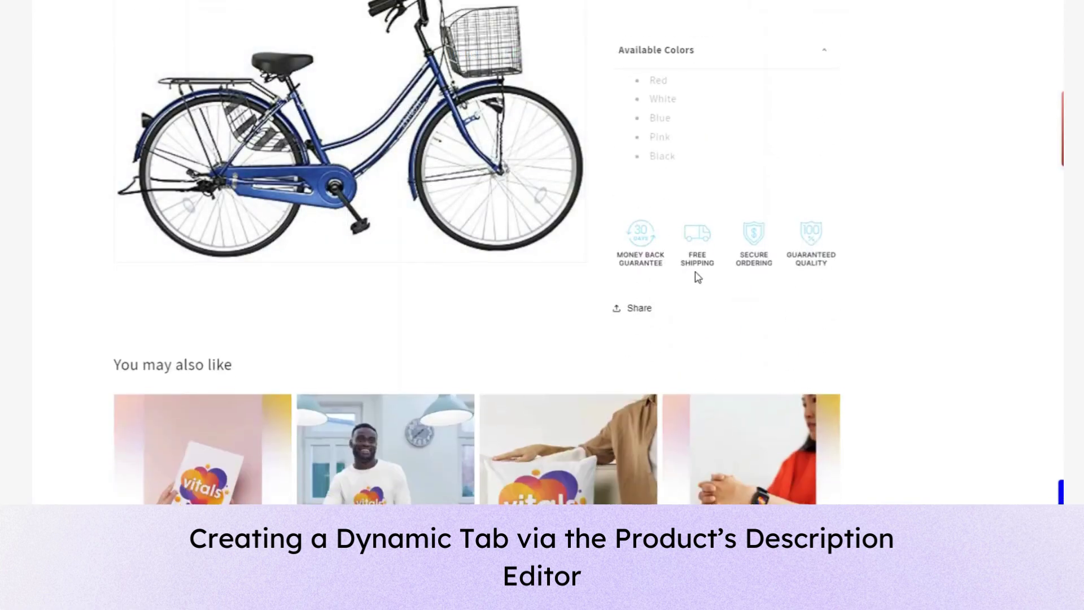
{"action": "scroll", "coordinate": [530, 243], "scroll_direction": "up", "scroll_amount": 3}
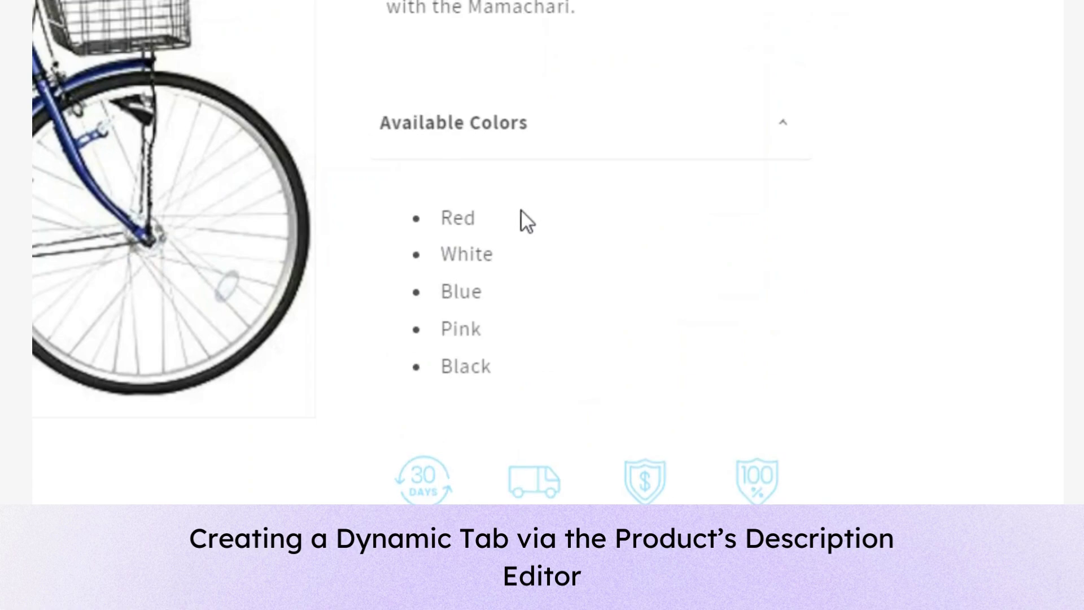
{"action": "scroll", "coordinate": [520, 194], "scroll_direction": "up", "scroll_amount": 2}
{"action": "left_click", "coordinate": [488, 260]}
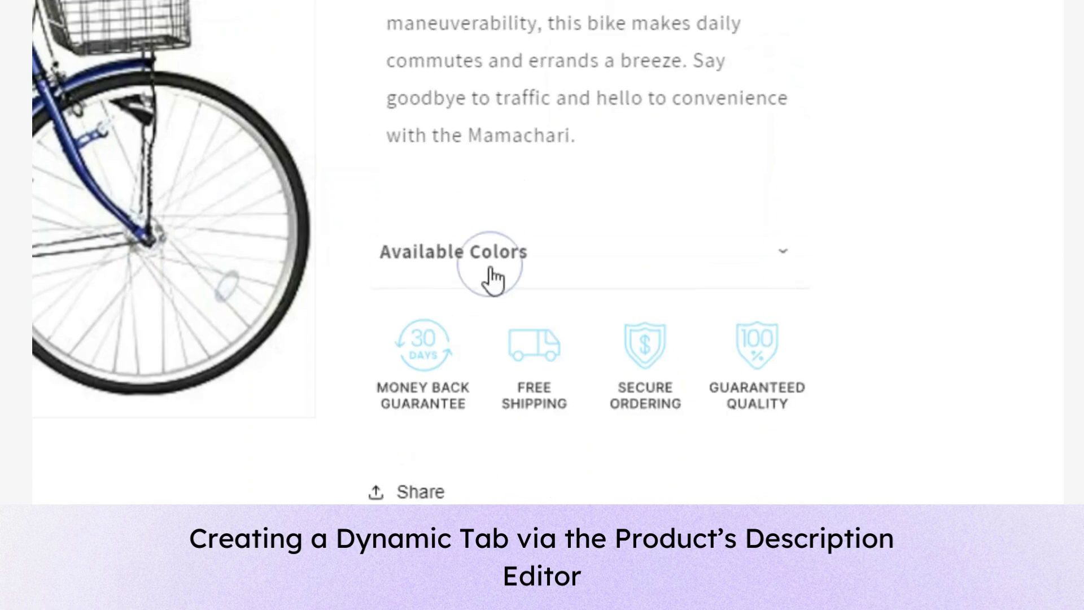
{"action": "left_click", "coordinate": [508, 266]}
{"action": "scroll", "coordinate": [510, 271], "scroll_direction": "down", "scroll_amount": 2}
{"action": "scroll", "coordinate": [510, 242], "scroll_direction": "up", "scroll_amount": 5}
{"action": "left_click", "coordinate": [495, 193]}
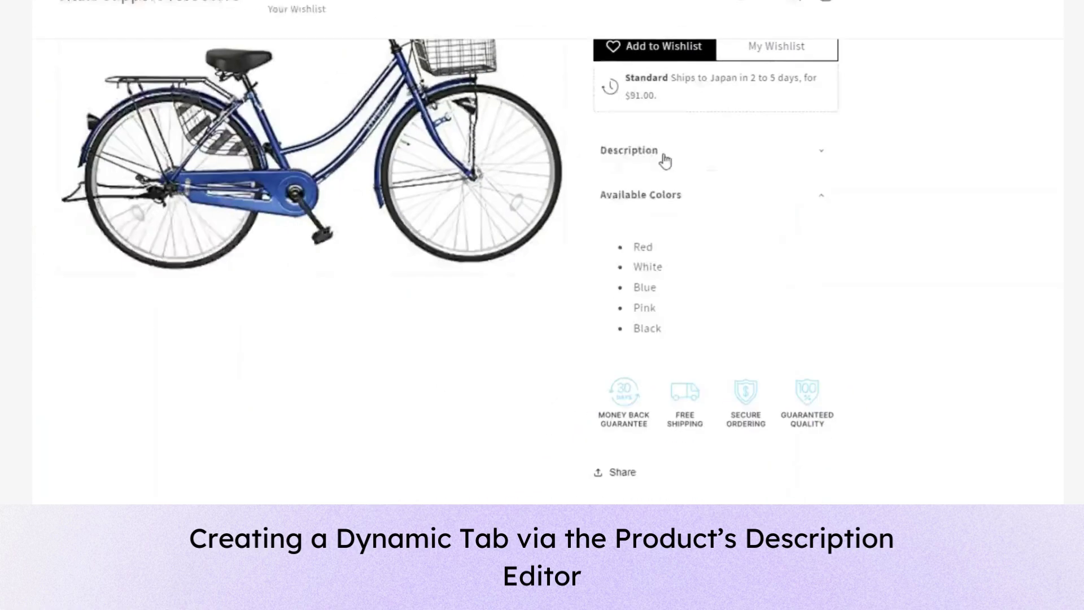
{"action": "left_click", "coordinate": [678, 195]}
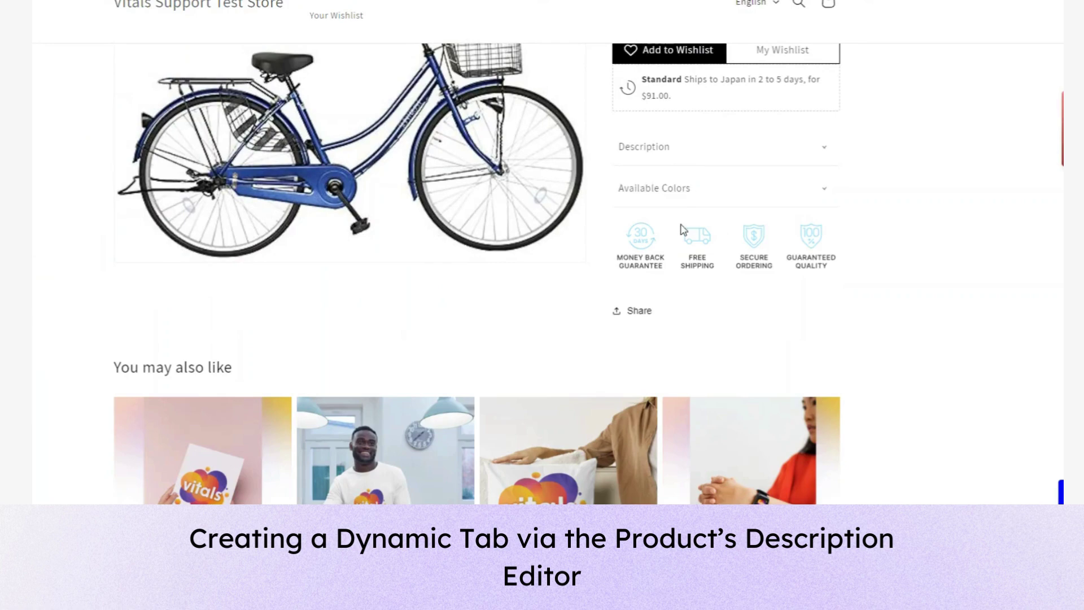
{"action": "left_click", "coordinate": [676, 198]}
{"action": "scroll", "coordinate": [681, 158], "scroll_direction": "down", "scroll_amount": 3}
{"action": "scroll", "coordinate": [682, 117], "scroll_direction": "up", "scroll_amount": 1}
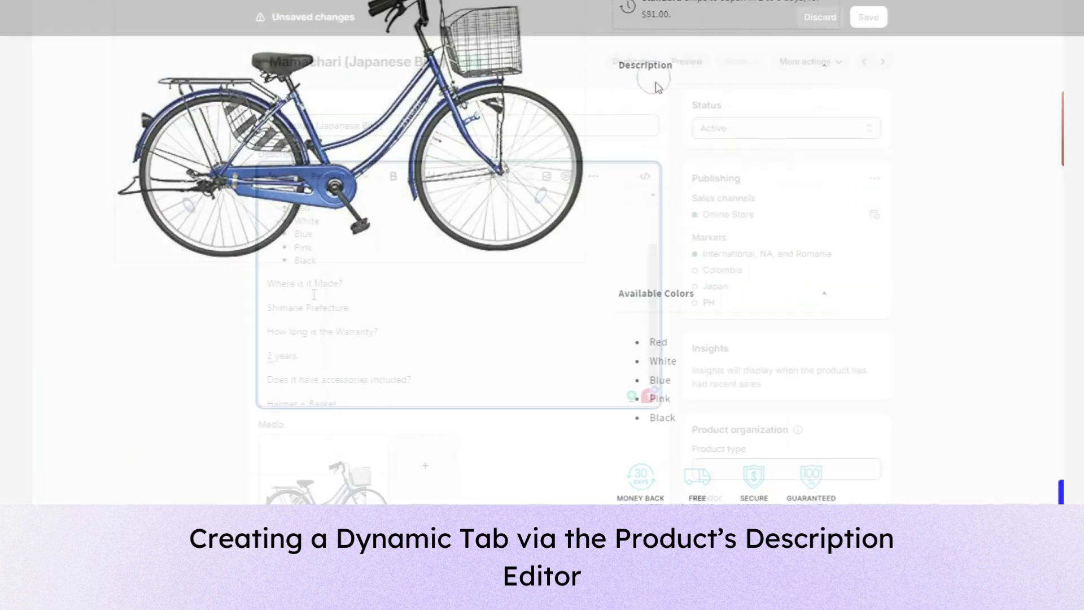
Set the "Where is it Made?" line in the product description to Heading 4
{"action": "scroll", "coordinate": [322, 341], "scroll_direction": "up", "scroll_amount": 1}
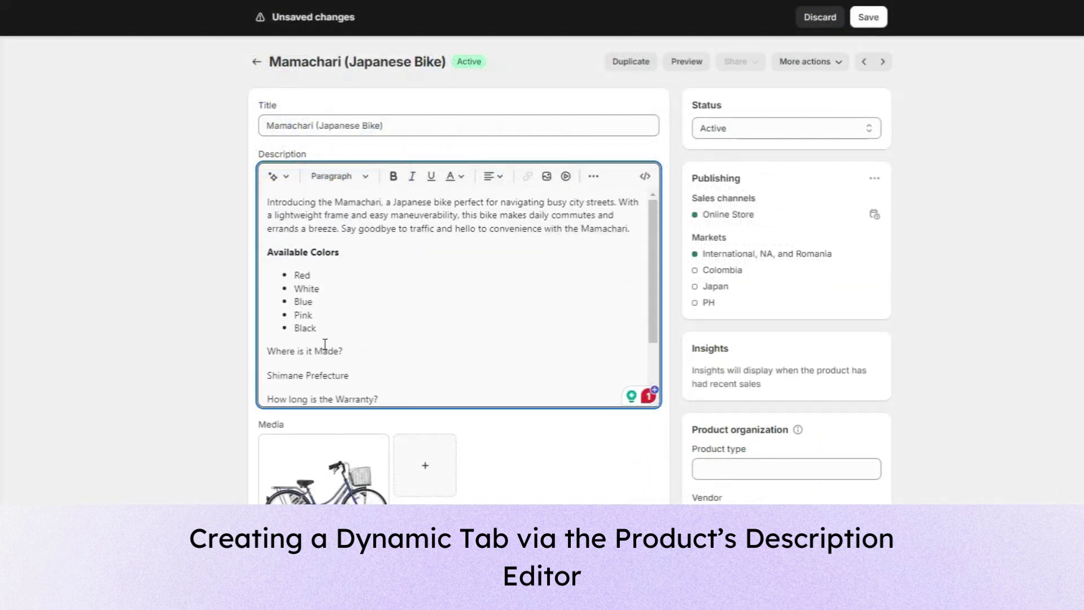
{"action": "scroll", "coordinate": [319, 273], "scroll_direction": "down", "scroll_amount": 1}
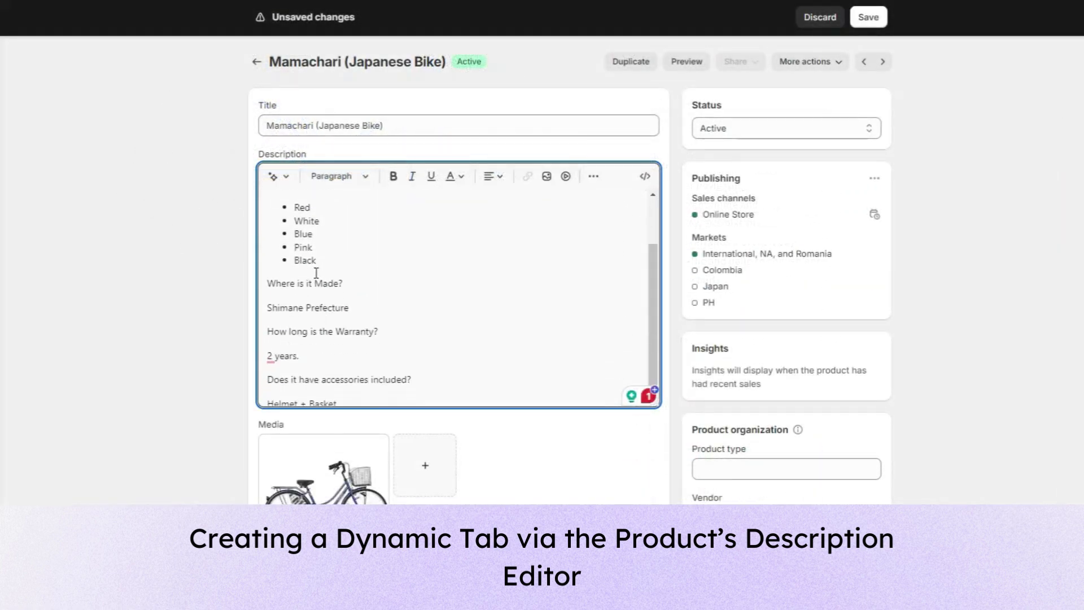
{"action": "triple_click", "coordinate": [307, 285]}
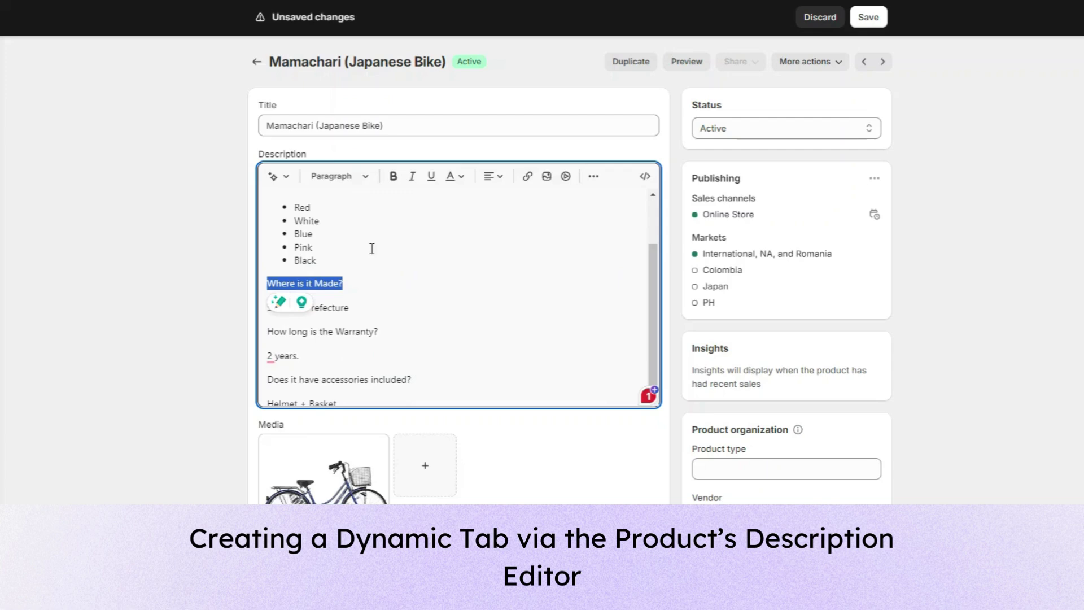
{"action": "left_click", "coordinate": [346, 175]}
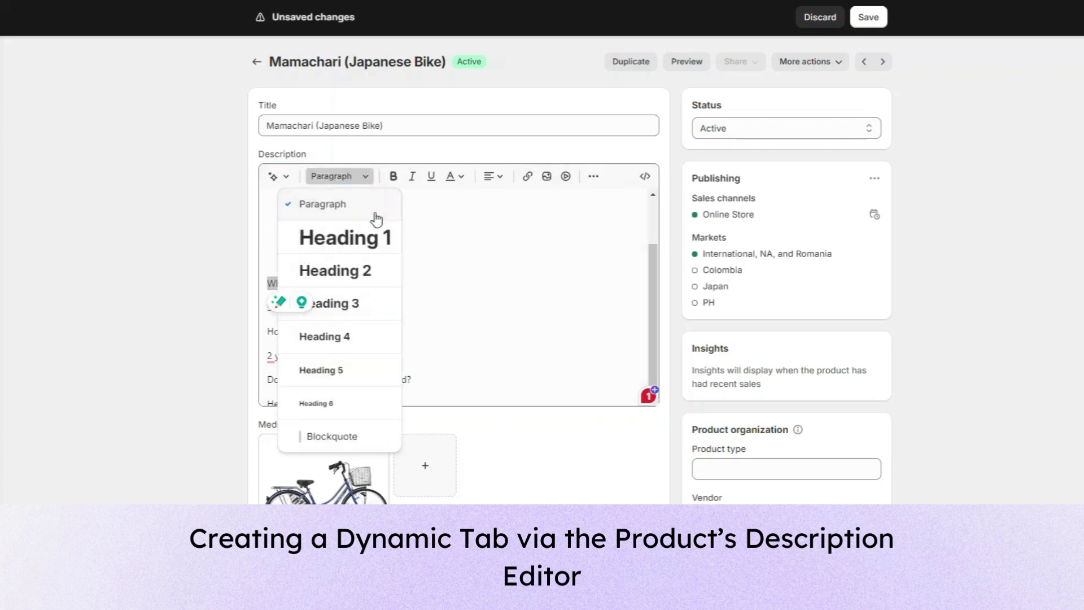
{"action": "left_click", "coordinate": [357, 338]}
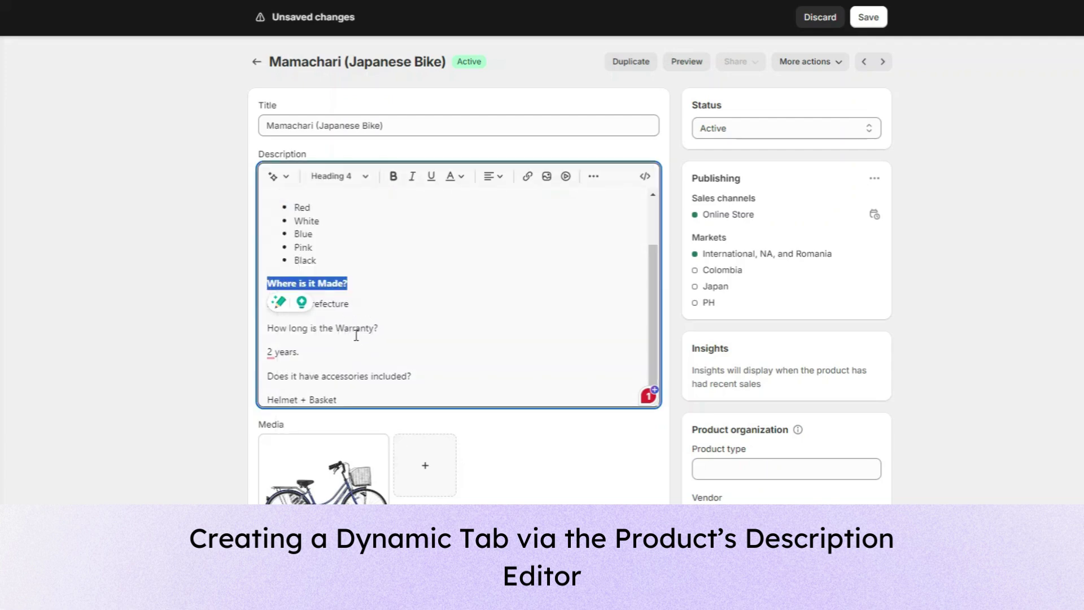
Set the "How long is the Warranty?" line in the description to Heading 4
{"action": "left_click", "coordinate": [354, 335]}
{"action": "triple_click", "coordinate": [353, 328]}
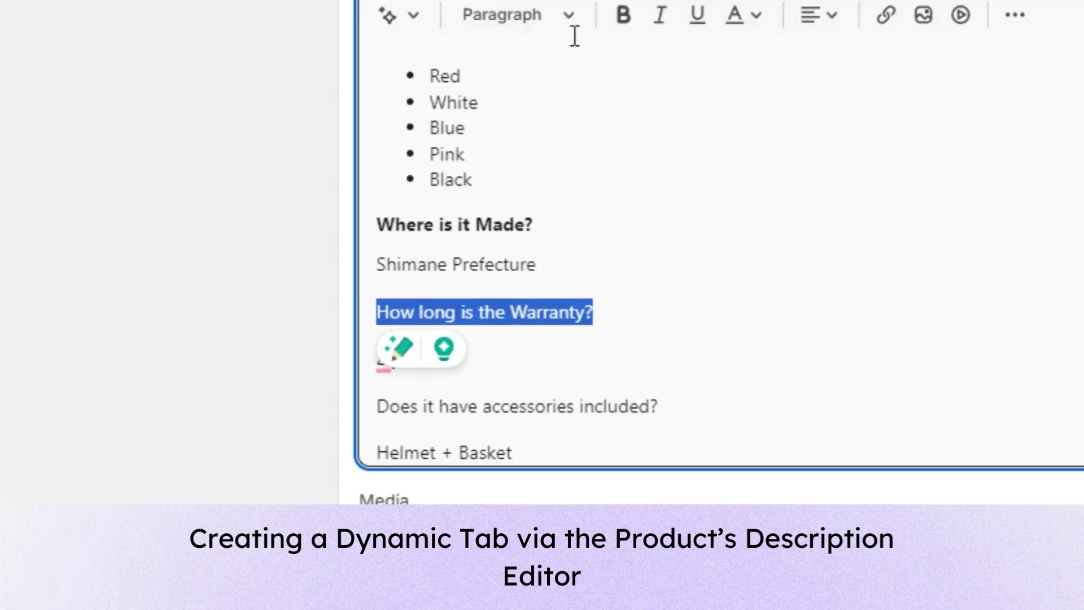
{"action": "left_click", "coordinate": [526, 16]}
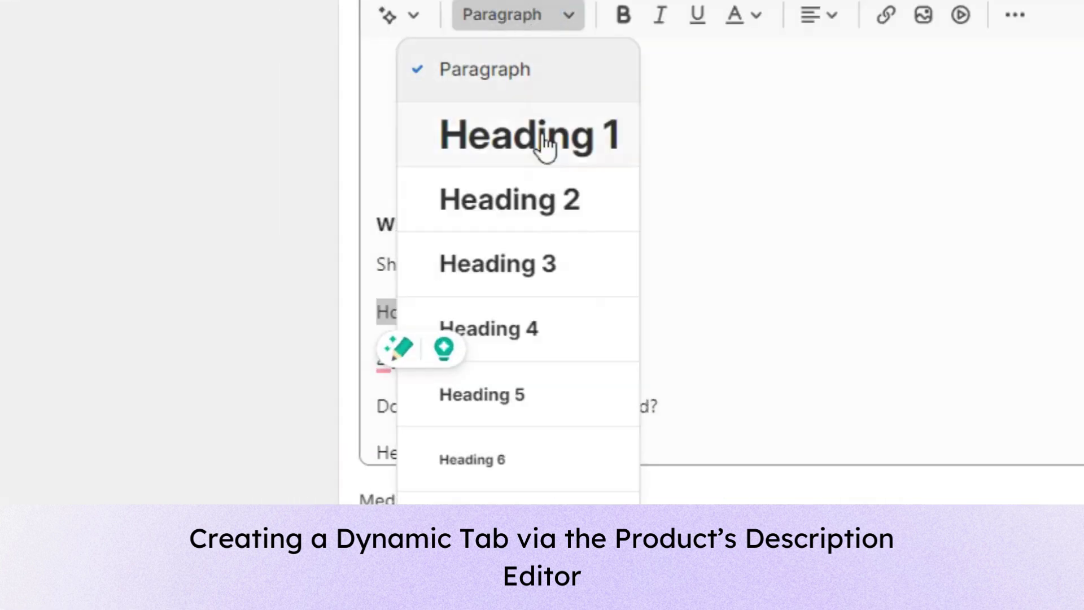
{"action": "left_click", "coordinate": [535, 328]}
{"action": "left_click", "coordinate": [682, 382]}
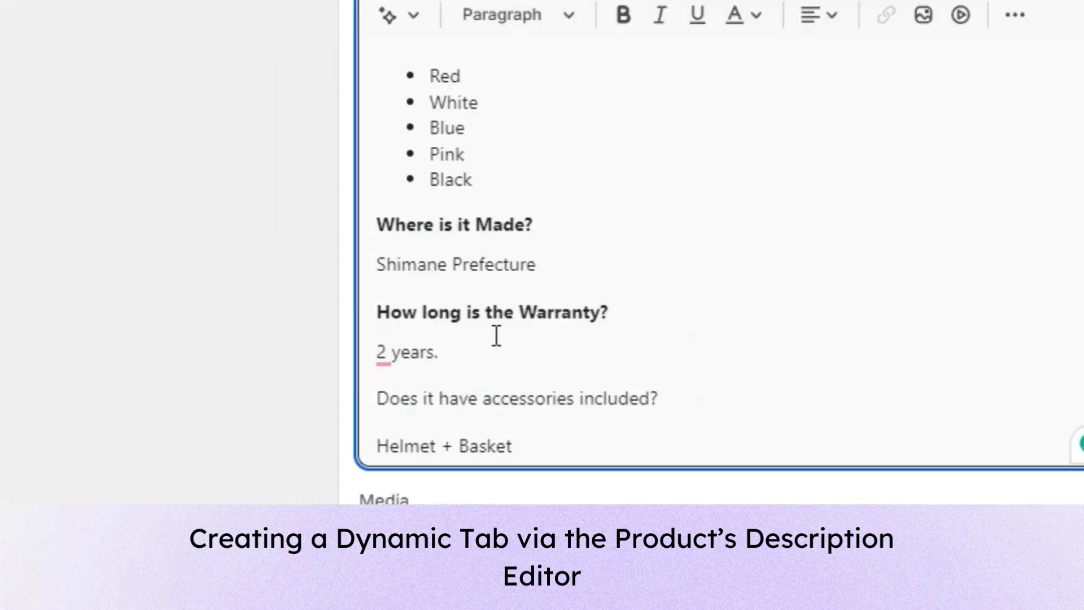
Set the "Does it have accessories included?" line in the product description to Heading 4 and save the product
{"action": "triple_click", "coordinate": [491, 388]}
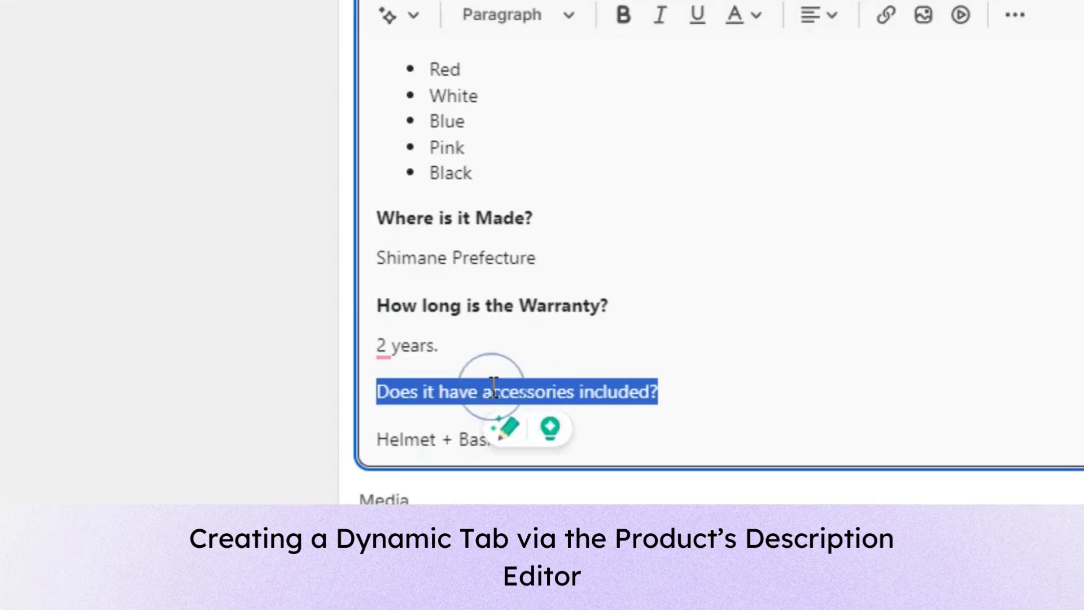
{"action": "left_click", "coordinate": [518, 23]}
{"action": "left_click", "coordinate": [545, 331]}
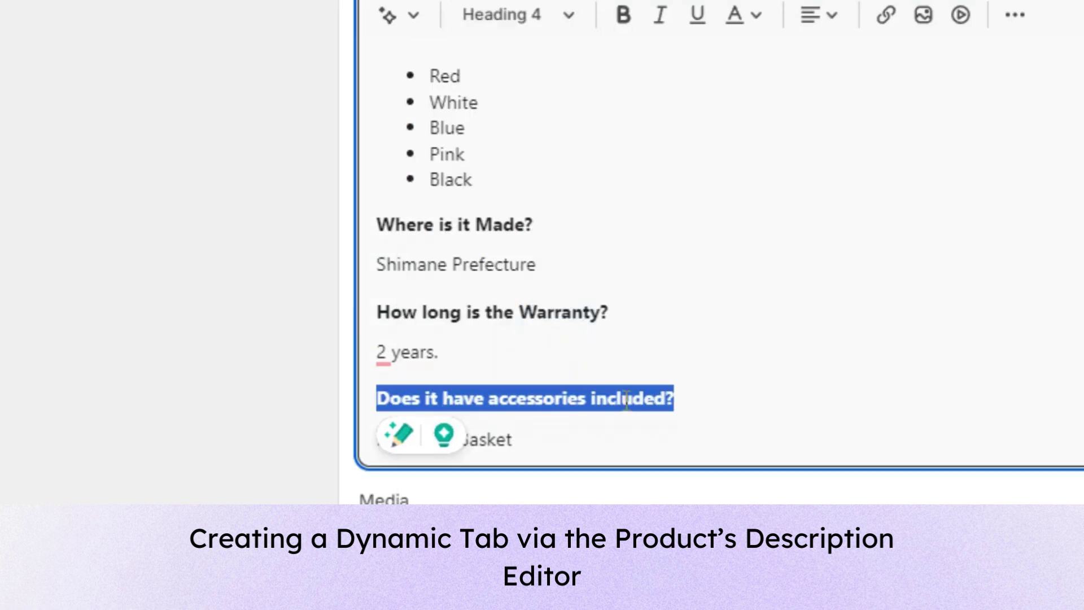
{"action": "left_click", "coordinate": [551, 429]}
{"action": "scroll", "coordinate": [612, 310], "scroll_direction": "up", "scroll_amount": 3}
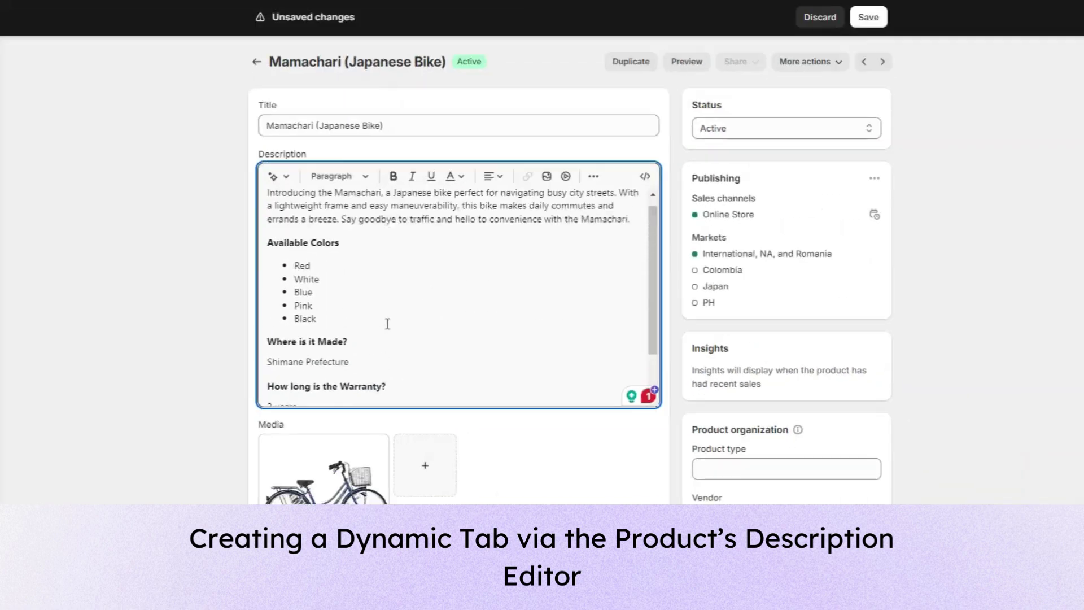
{"action": "scroll", "coordinate": [316, 302], "scroll_direction": "down", "scroll_amount": 2}
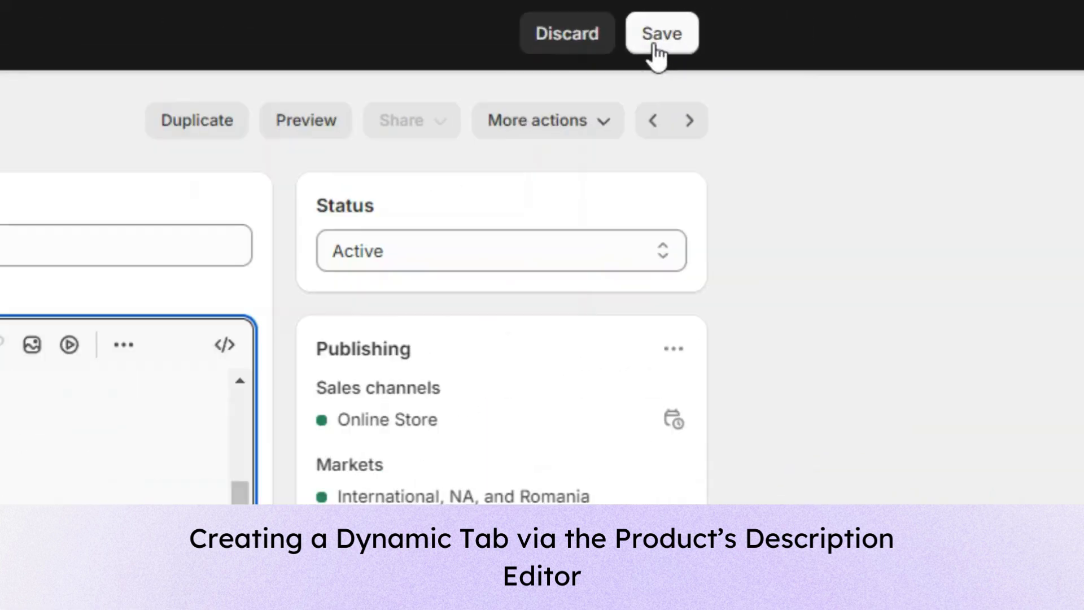
{"action": "left_click", "coordinate": [865, 24]}
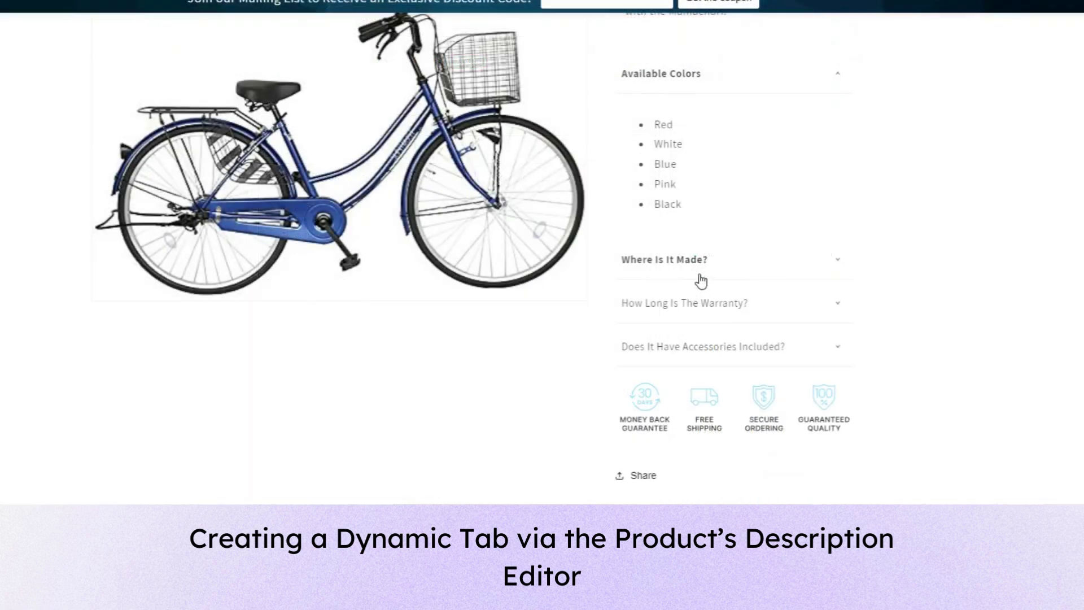
Expand the origin, warranty and accessories tabs on the storefront product page to check their contents
{"action": "left_click", "coordinate": [695, 266]}
{"action": "scroll", "coordinate": [677, 238], "scroll_direction": "down", "scroll_amount": 3}
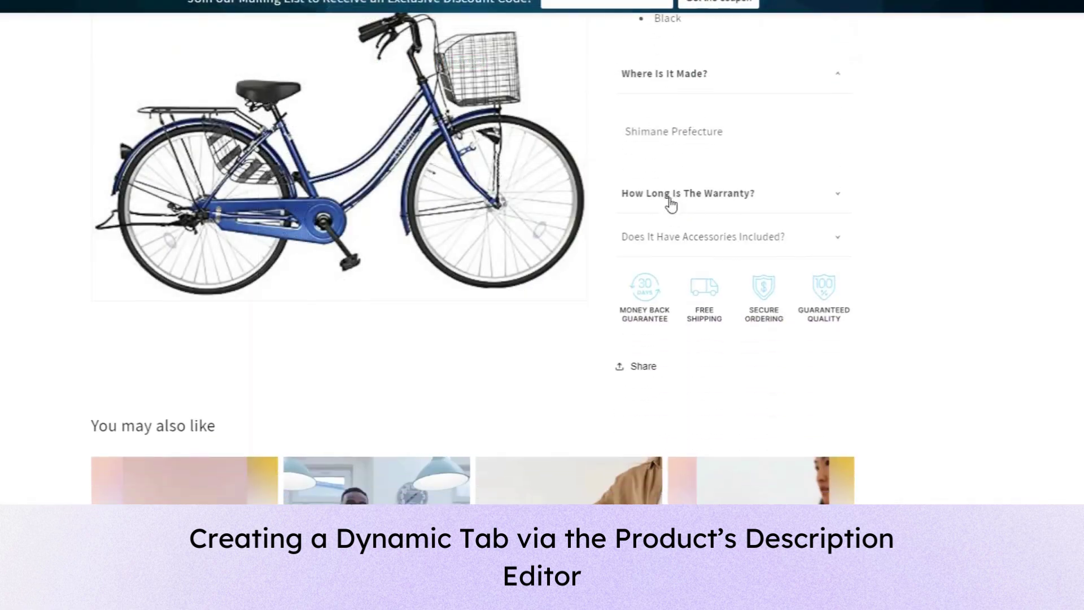
{"action": "left_click", "coordinate": [683, 197]}
{"action": "scroll", "coordinate": [678, 197], "scroll_direction": "down", "scroll_amount": 2}
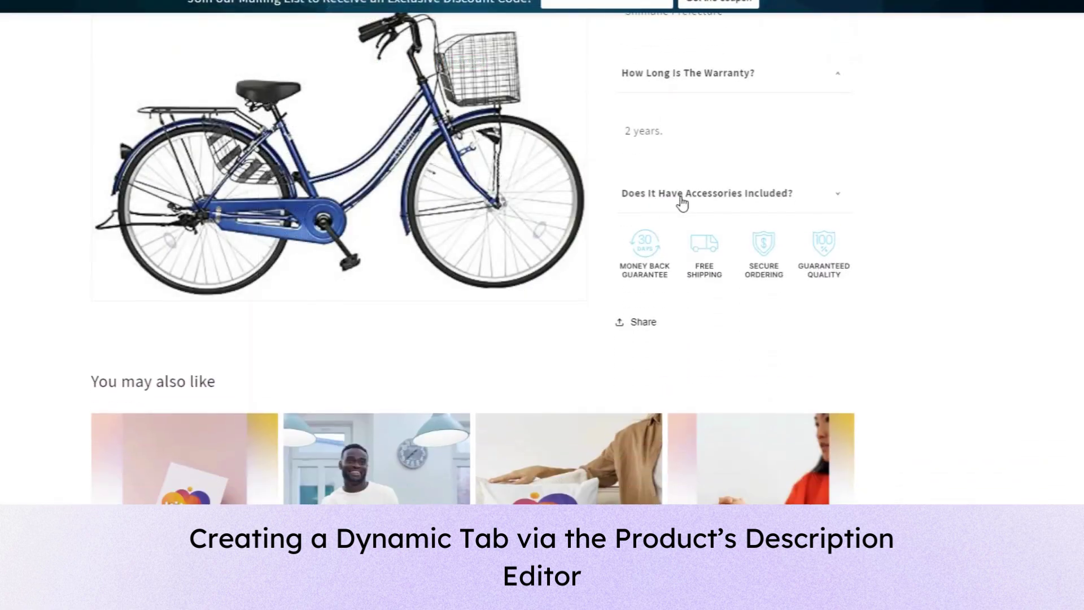
{"action": "left_click", "coordinate": [682, 195]}
{"action": "scroll", "coordinate": [682, 202], "scroll_direction": "down", "scroll_amount": 2}
{"action": "scroll", "coordinate": [678, 271], "scroll_direction": "up", "scroll_amount": 5}
Collapse all five description tabs on the storefront page, working from the accessories tab up to Description
{"action": "left_click", "coordinate": [692, 359]}
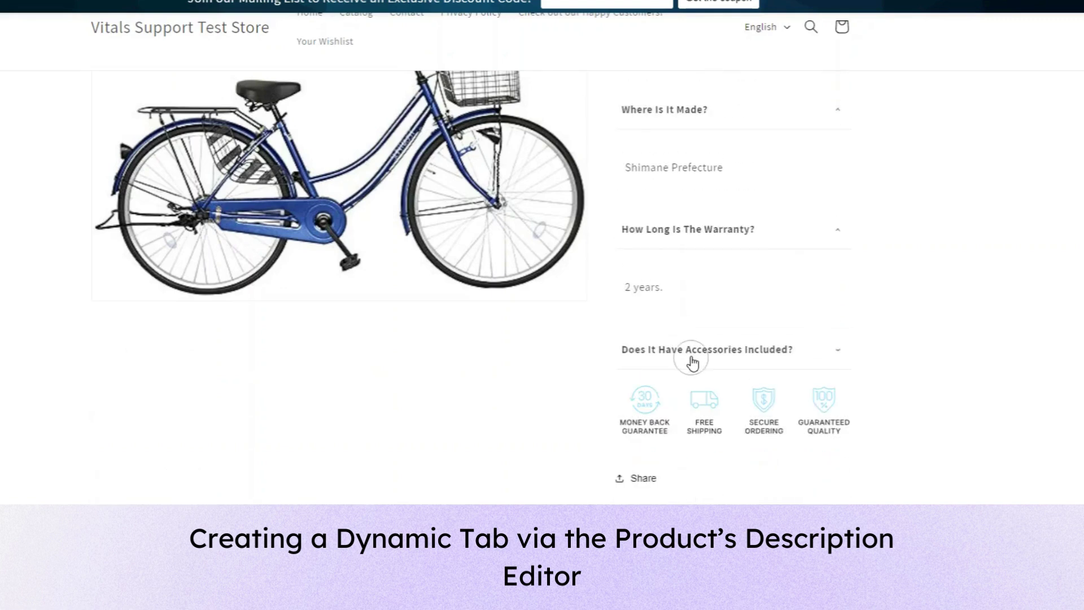
{"action": "scroll", "coordinate": [691, 345], "scroll_direction": "up", "scroll_amount": 3}
{"action": "left_click", "coordinate": [680, 370]}
{"action": "left_click", "coordinate": [680, 257]}
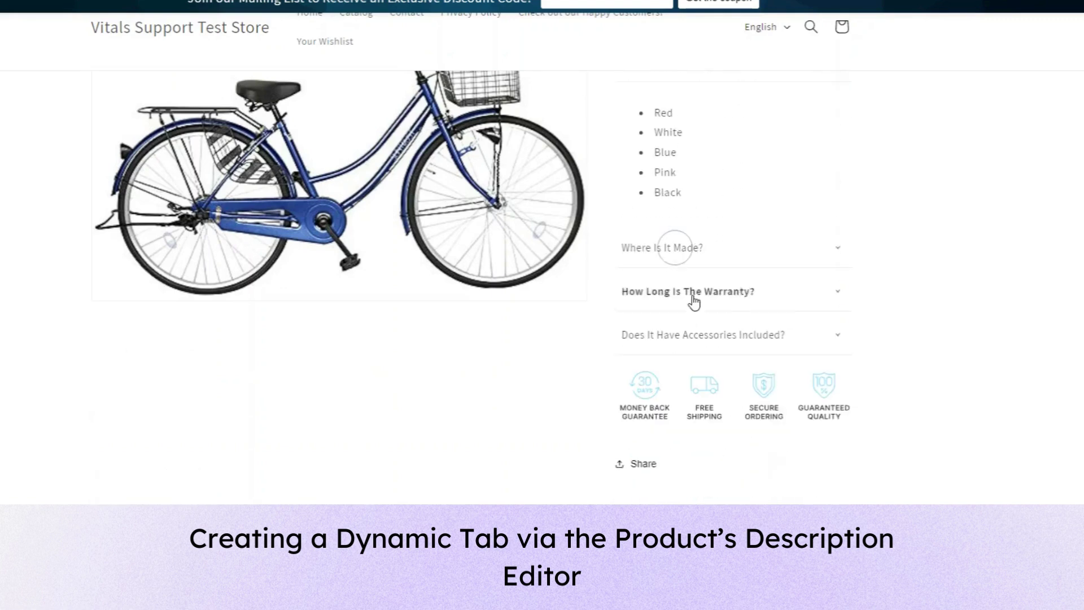
{"action": "scroll", "coordinate": [700, 311], "scroll_direction": "up", "scroll_amount": 5}
{"action": "left_click", "coordinate": [687, 341]}
{"action": "scroll", "coordinate": [694, 350], "scroll_direction": "up", "scroll_amount": 3}
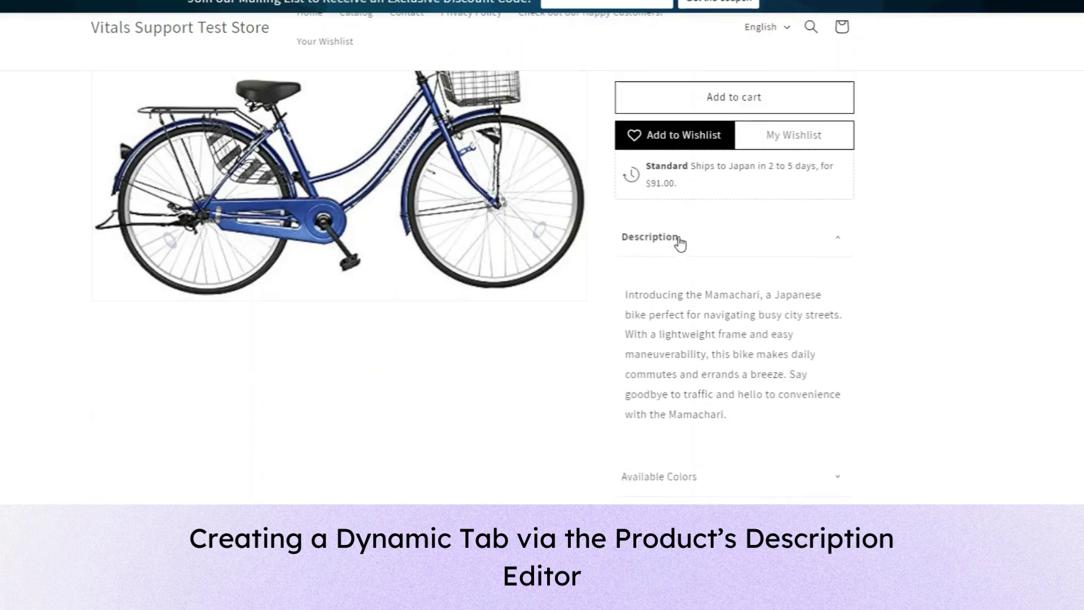
{"action": "left_click", "coordinate": [680, 238]}
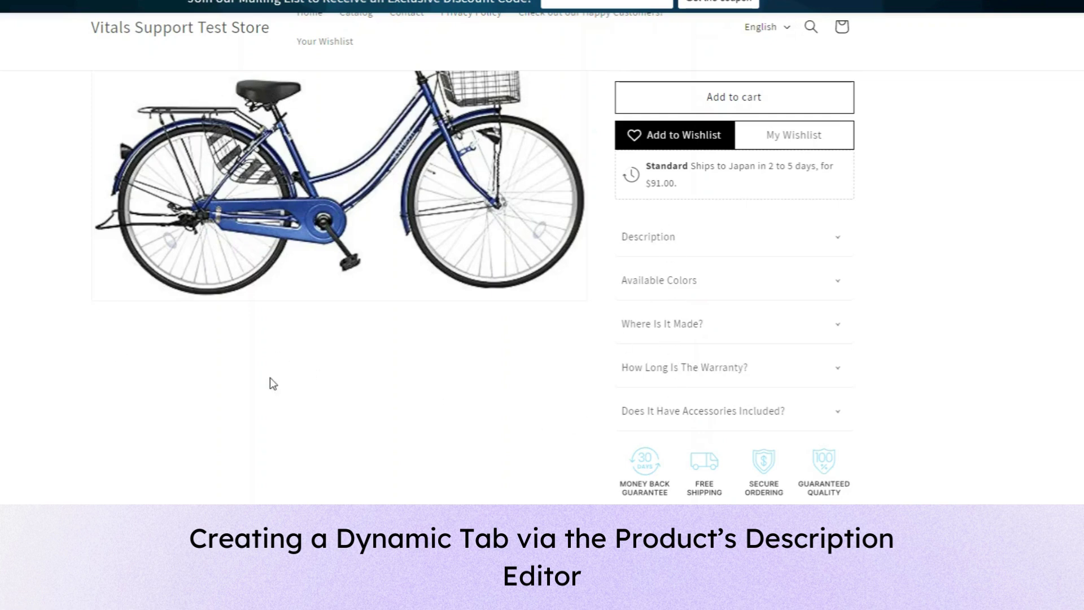
Open and close the Available Colors, Where Is It Made?, warranty and accessories tabs one at a time to test them
{"action": "left_click", "coordinate": [644, 280]}
{"action": "scroll", "coordinate": [646, 287], "scroll_direction": "down", "scroll_amount": 4}
{"action": "left_click", "coordinate": [647, 87]}
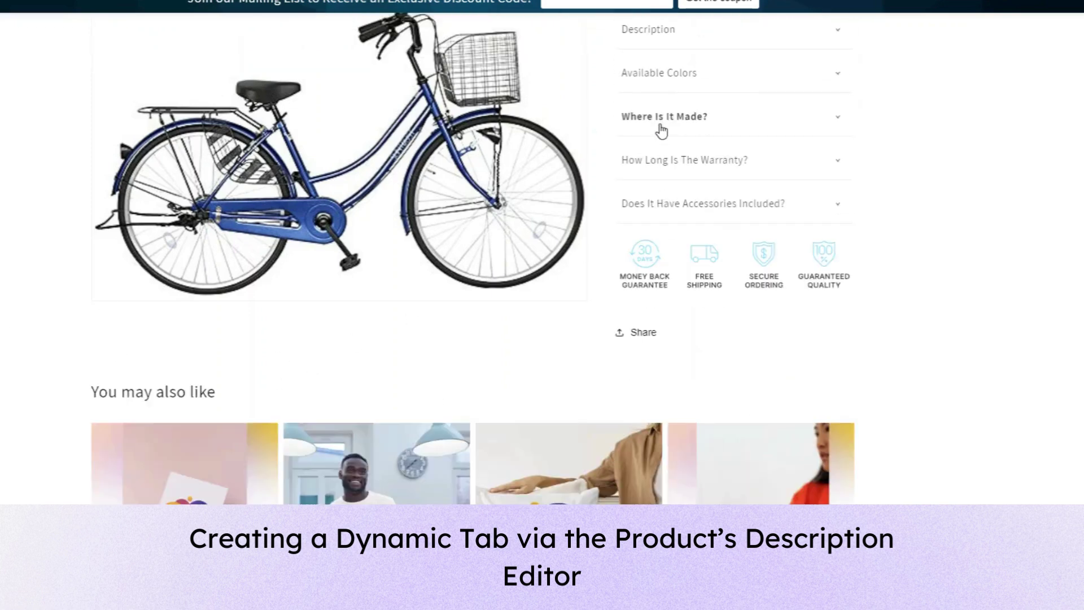
{"action": "left_click", "coordinate": [658, 119]}
{"action": "scroll", "coordinate": [662, 103], "scroll_direction": "down", "scroll_amount": 1}
{"action": "left_click", "coordinate": [658, 87]}
{"action": "left_click", "coordinate": [665, 113]}
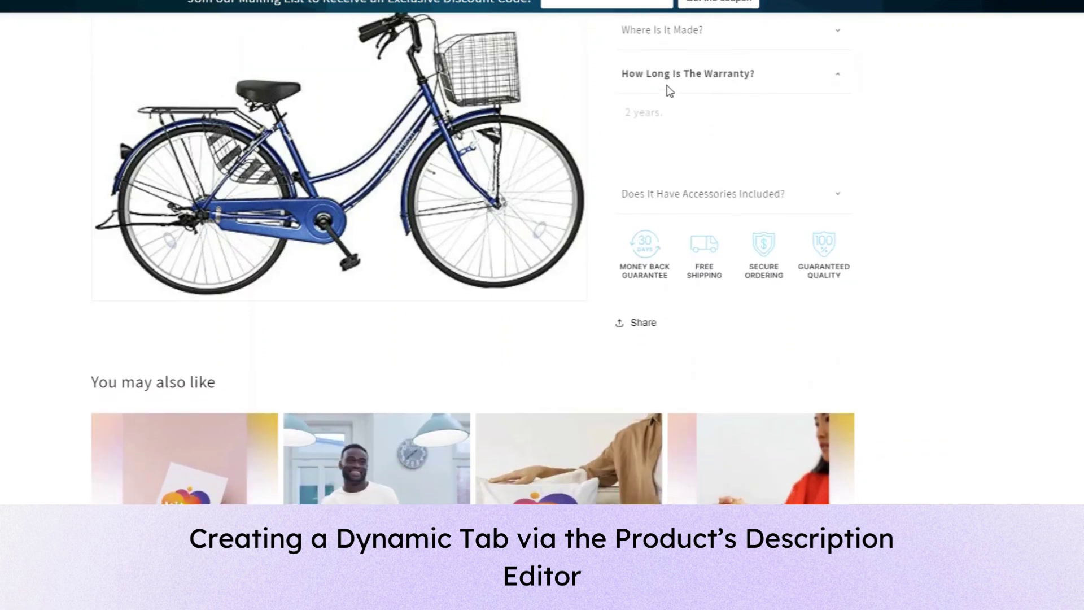
{"action": "left_click", "coordinate": [666, 82]}
{"action": "left_click", "coordinate": [663, 125]}
{"action": "left_click", "coordinate": [666, 76]}
{"action": "scroll", "coordinate": [638, 158], "scroll_direction": "up", "scroll_amount": 4}
{"action": "scroll", "coordinate": [636, 158], "scroll_direction": "up", "scroll_amount": 1}
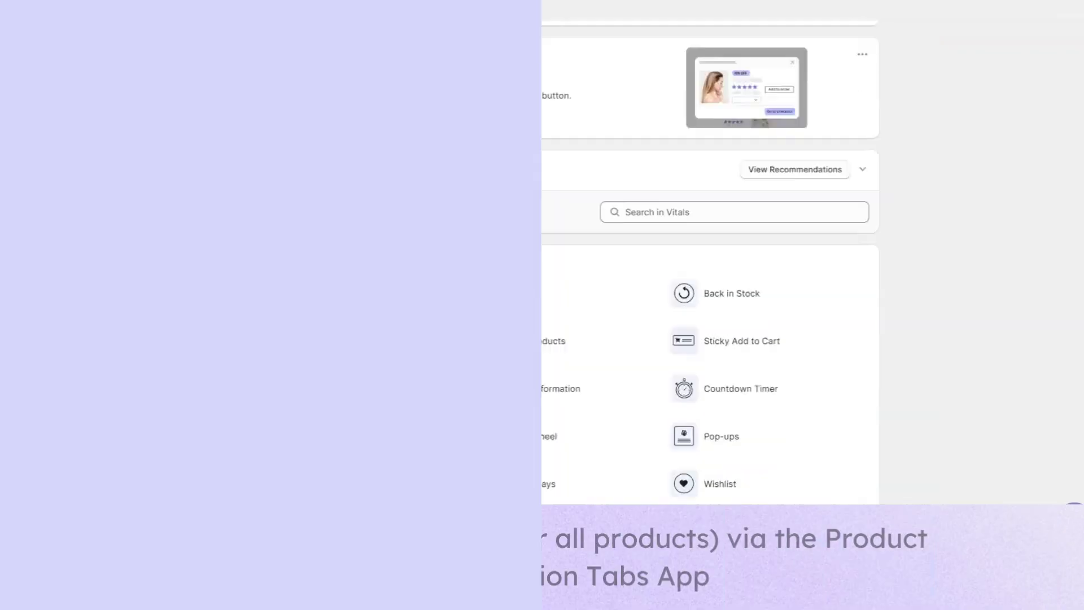
Open the Product Description Tabs app in Vitals and start a new static tab
{"action": "scroll", "coordinate": [414, 239], "scroll_direction": "down", "scroll_amount": 2}
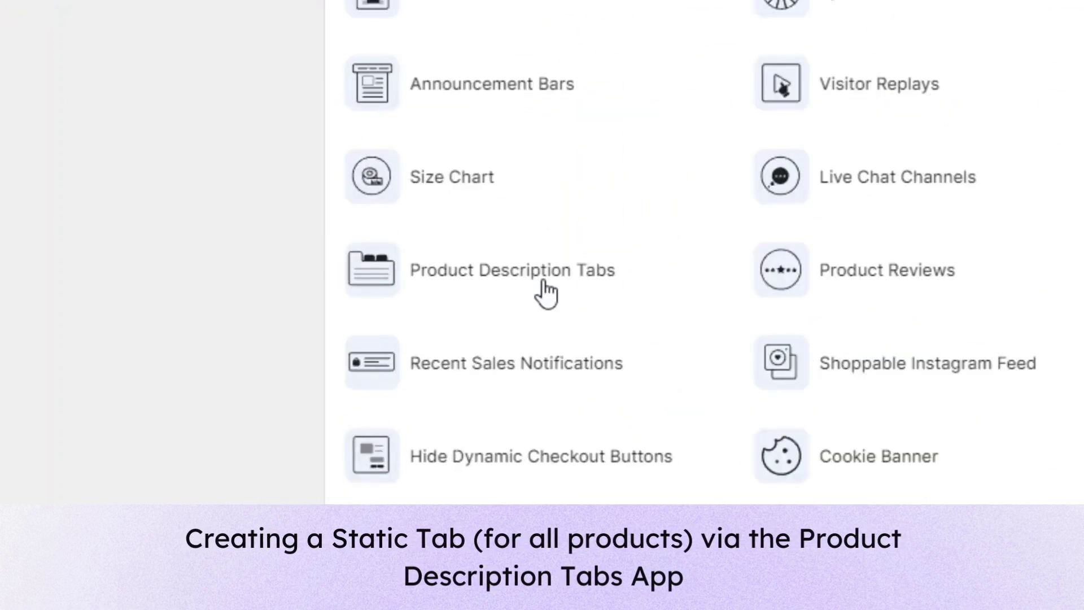
{"action": "left_click", "coordinate": [354, 334]}
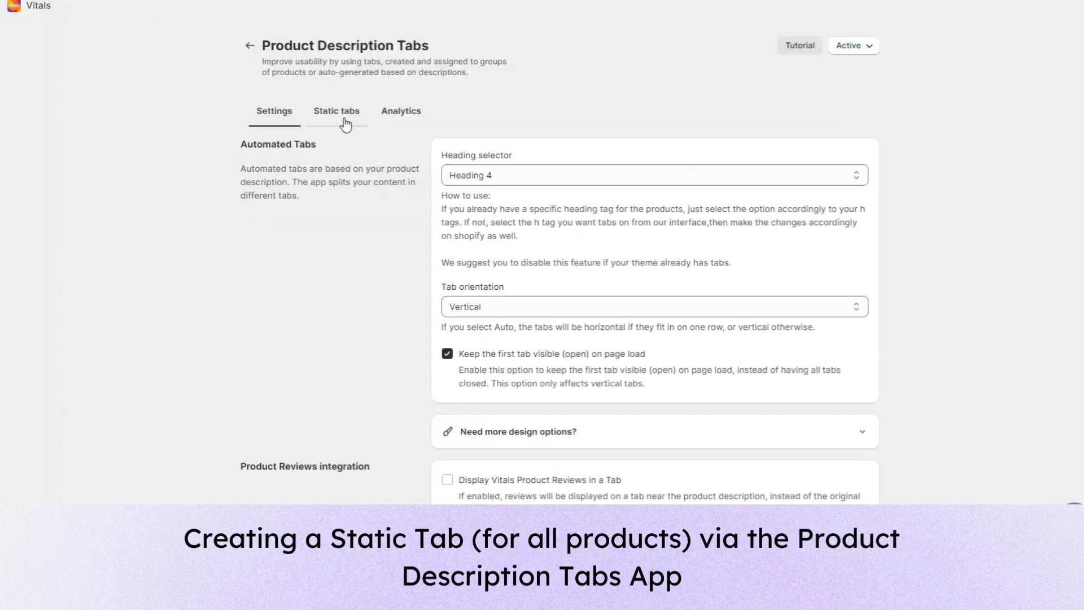
{"action": "left_click", "coordinate": [345, 123]}
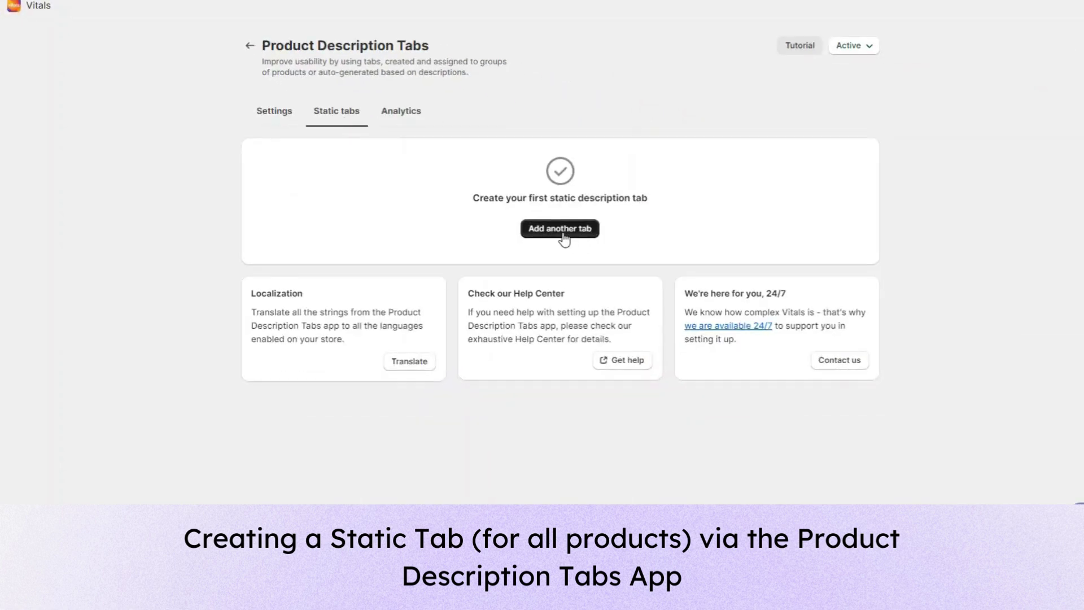
{"action": "left_click", "coordinate": [562, 232]}
Title the static tab "Store Shipping" and enter "Our store ships all products around the world." as its description
{"action": "left_click", "coordinate": [331, 116]}
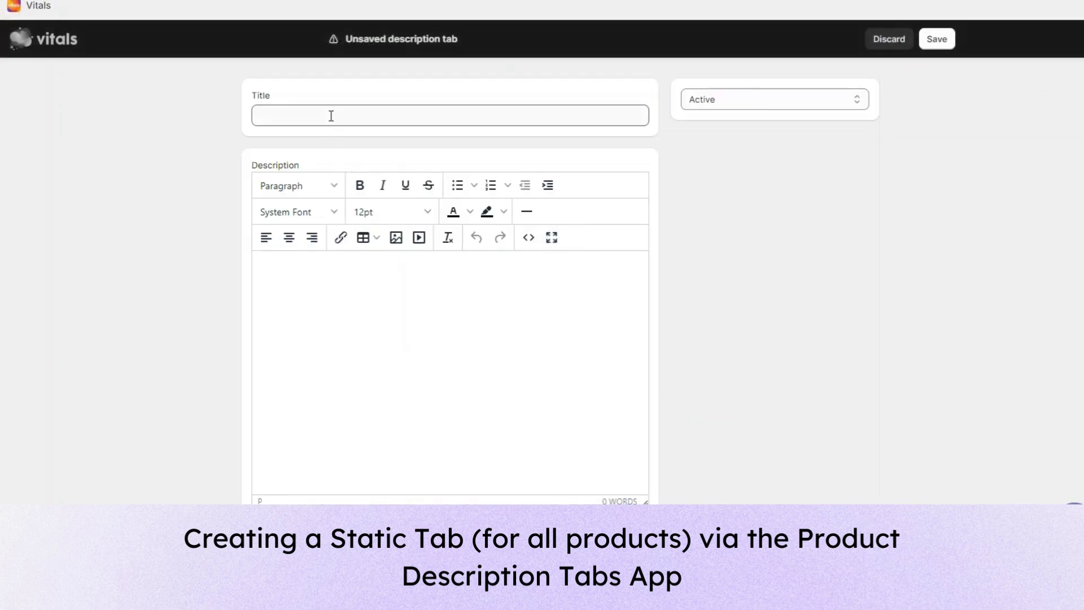
{"action": "left_click", "coordinate": [331, 115]}
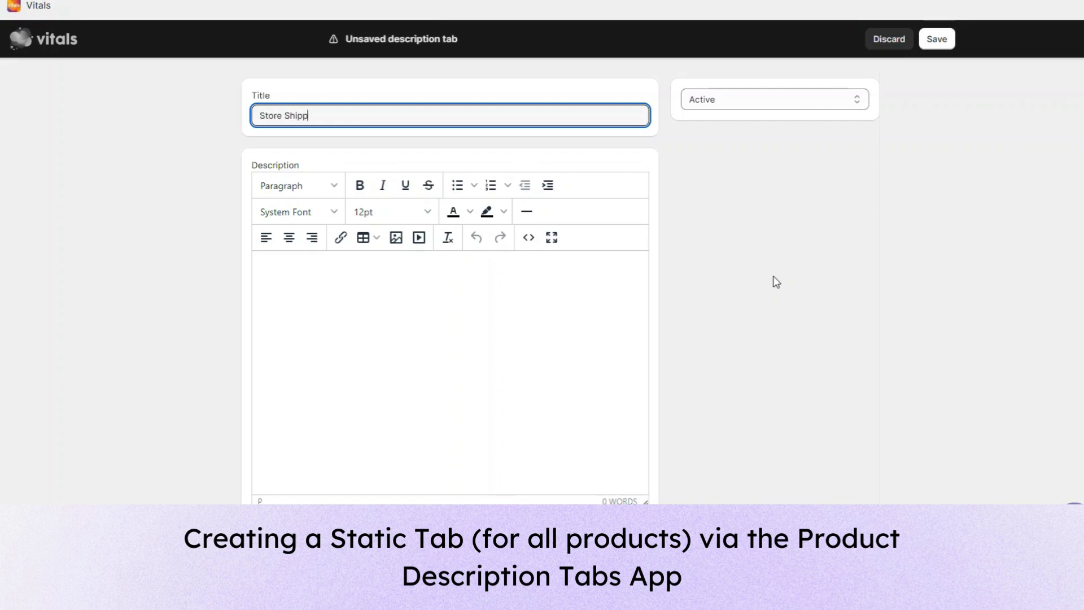
{"action": "left_click", "coordinate": [370, 297]}
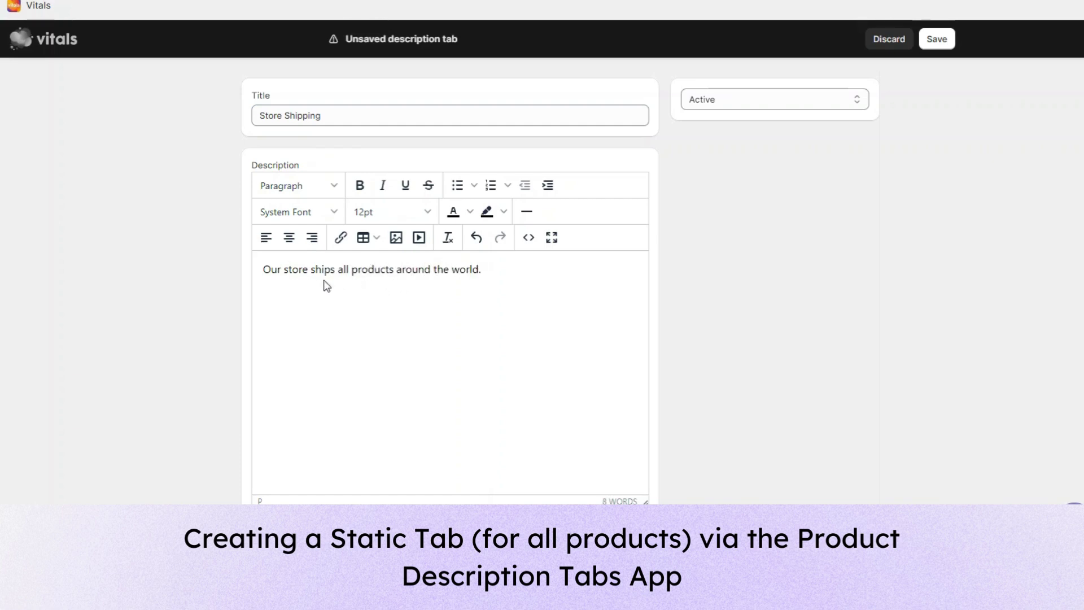
Set the static tab's visibility to "Visible for all products" and save the tab
{"action": "scroll", "coordinate": [365, 329], "scroll_direction": "down", "scroll_amount": 2}
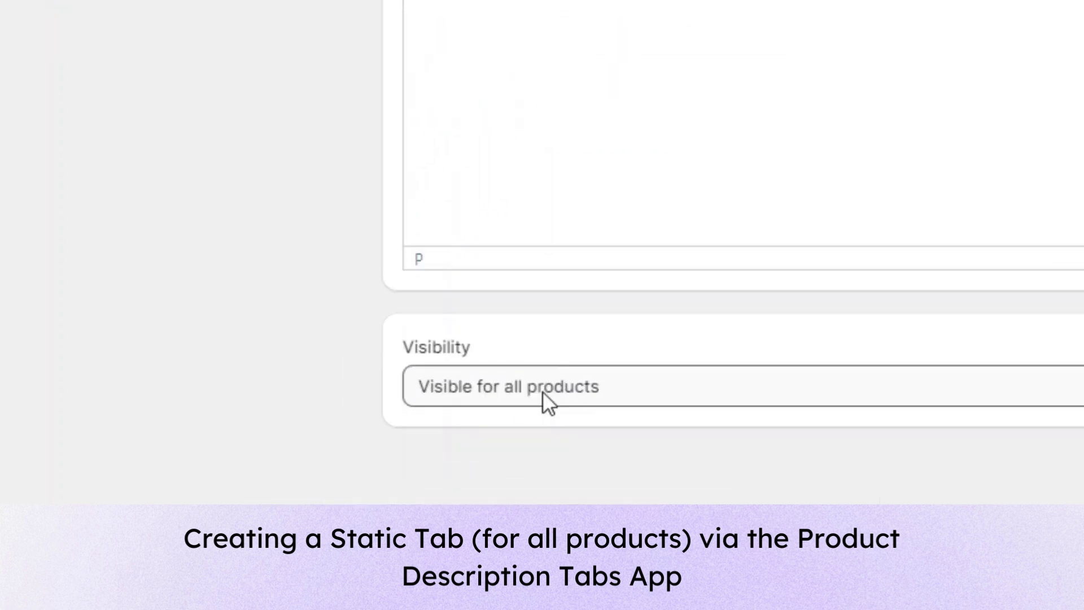
{"action": "left_click", "coordinate": [324, 484]}
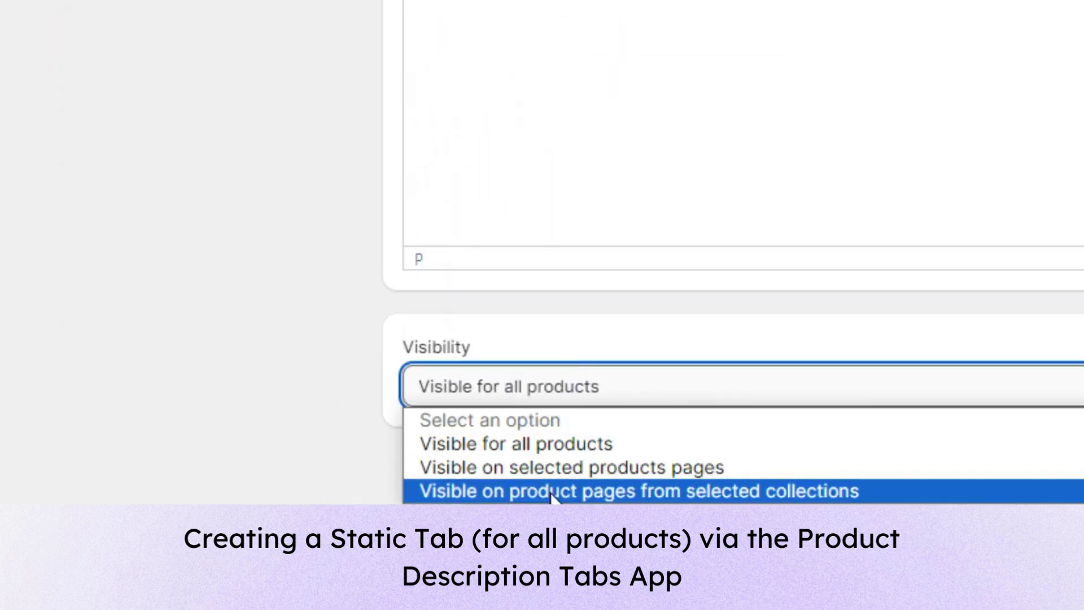
{"action": "left_click", "coordinate": [555, 441]}
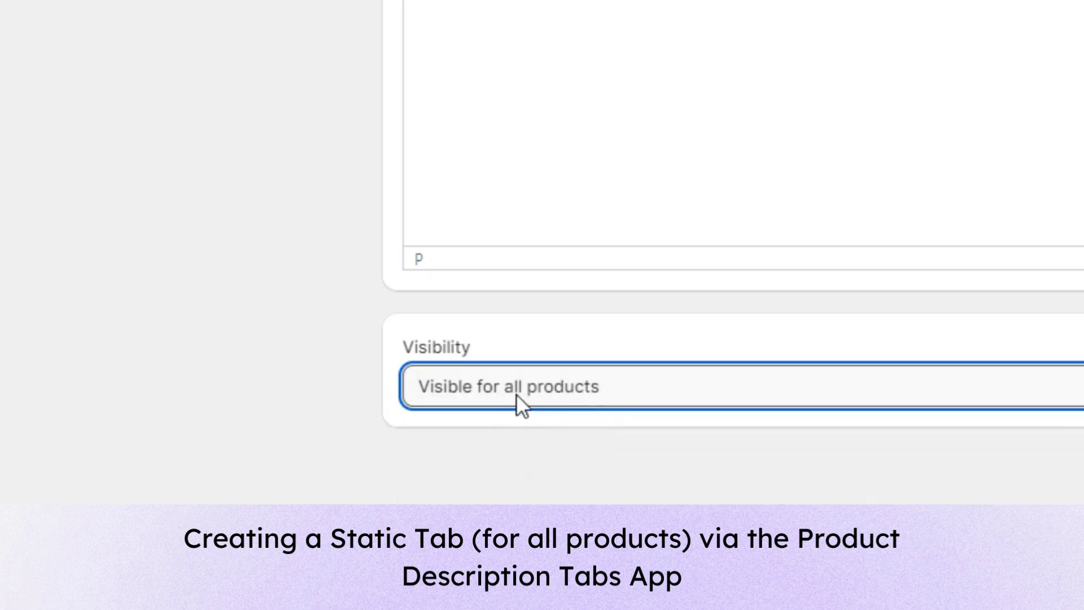
{"action": "scroll", "coordinate": [641, 166], "scroll_direction": "up", "scroll_amount": 3}
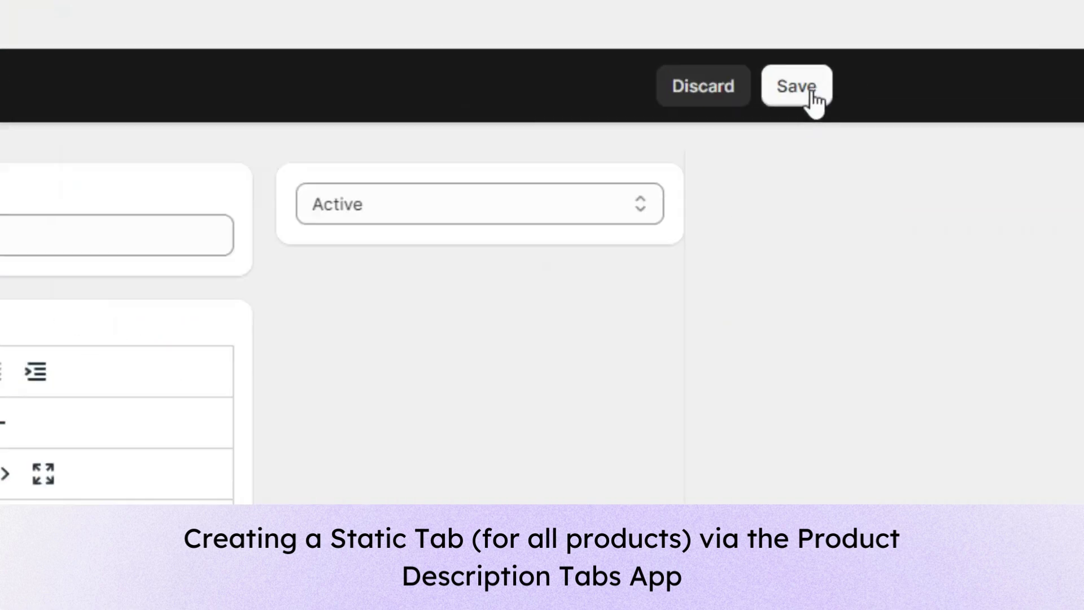
{"action": "left_click", "coordinate": [944, 42]}
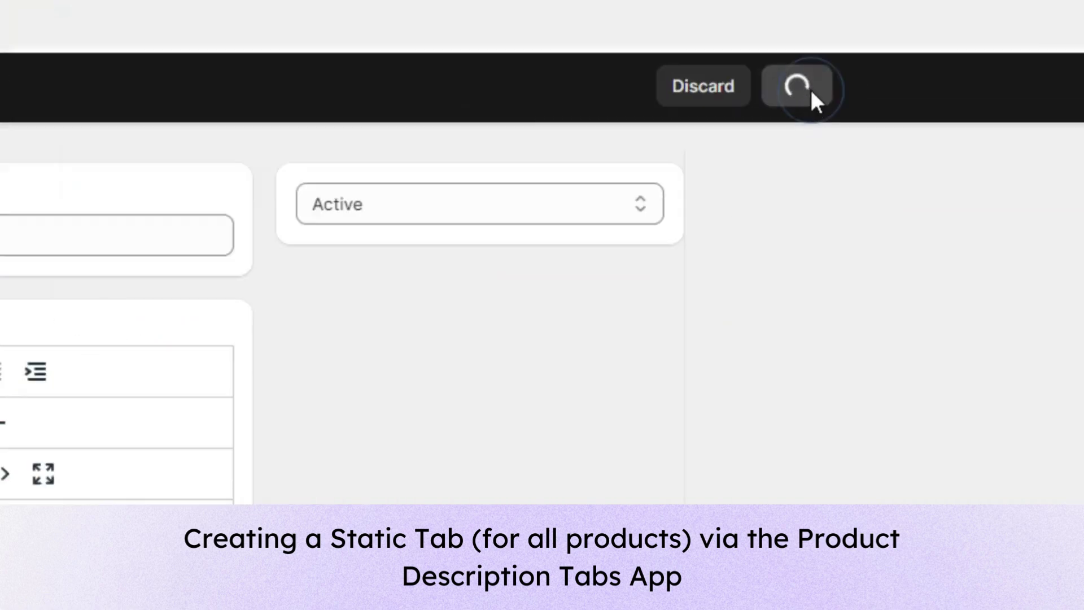
Check the Store Shipping tab on the Mamachari storefront page by expanding and collapsing it
{"action": "scroll", "coordinate": [678, 308], "scroll_direction": "down", "scroll_amount": 5}
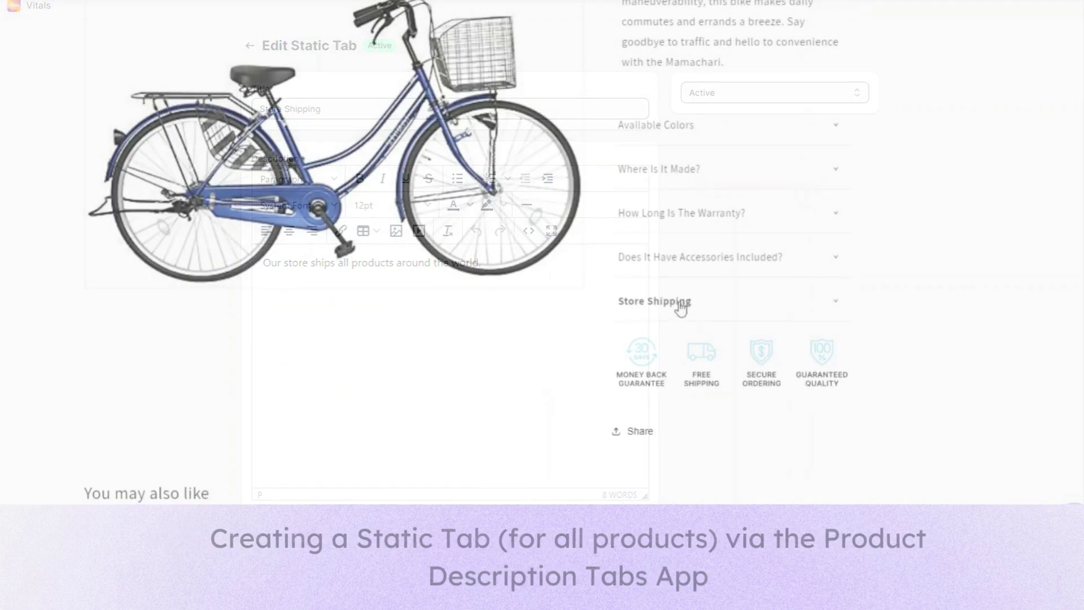
{"action": "left_click", "coordinate": [677, 305]}
{"action": "scroll", "coordinate": [682, 303], "scroll_direction": "down", "scroll_amount": 3}
{"action": "left_click", "coordinate": [659, 204]}
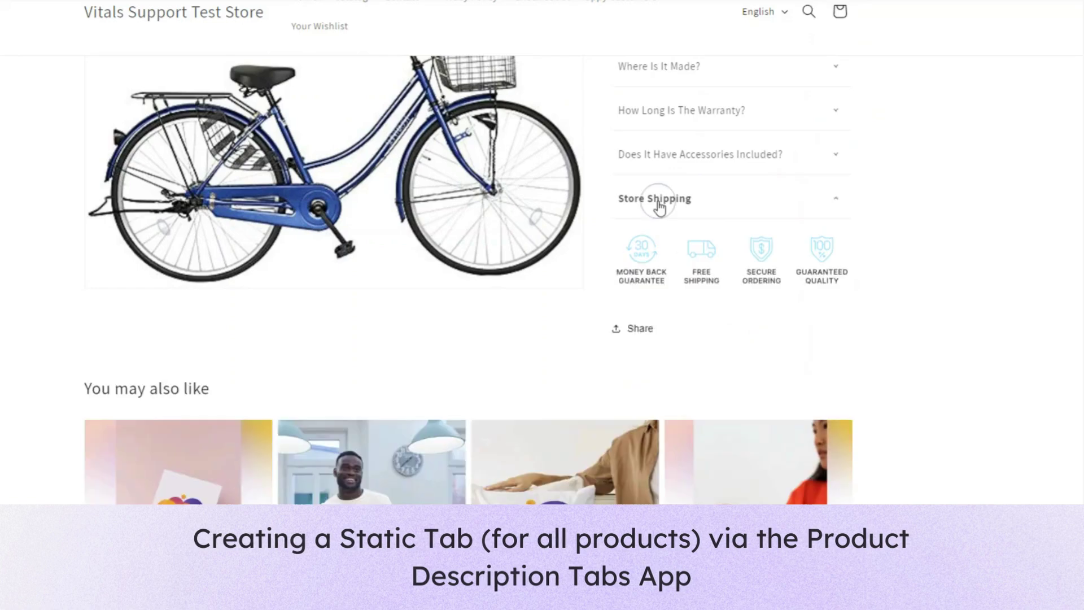
{"action": "scroll", "coordinate": [695, 212], "scroll_direction": "down", "scroll_amount": 1}
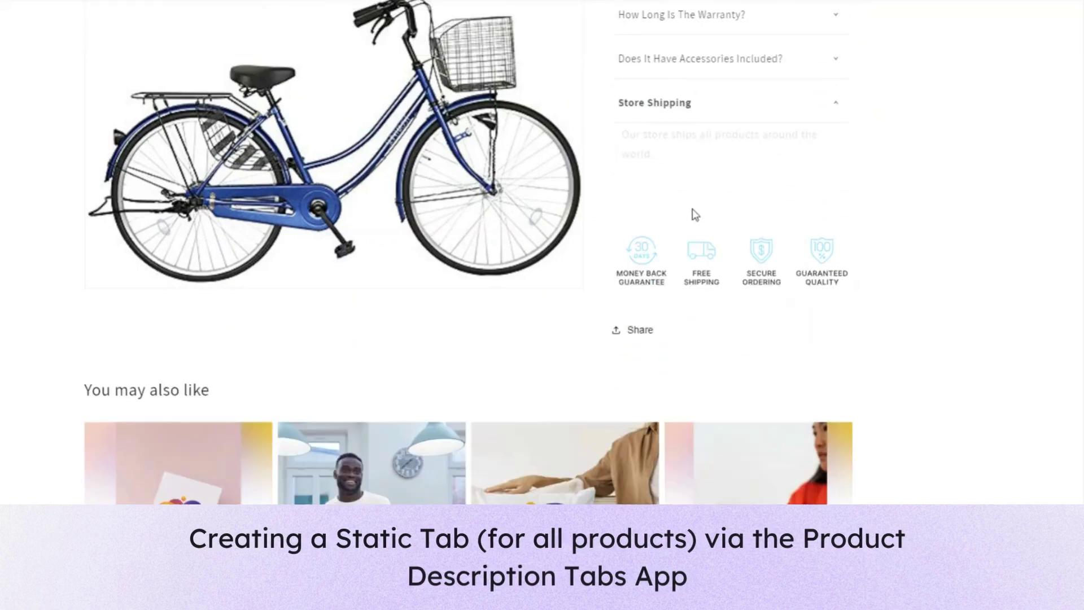
{"action": "scroll", "coordinate": [649, 229], "scroll_direction": "up", "scroll_amount": 1}
{"action": "left_click", "coordinate": [660, 208]}
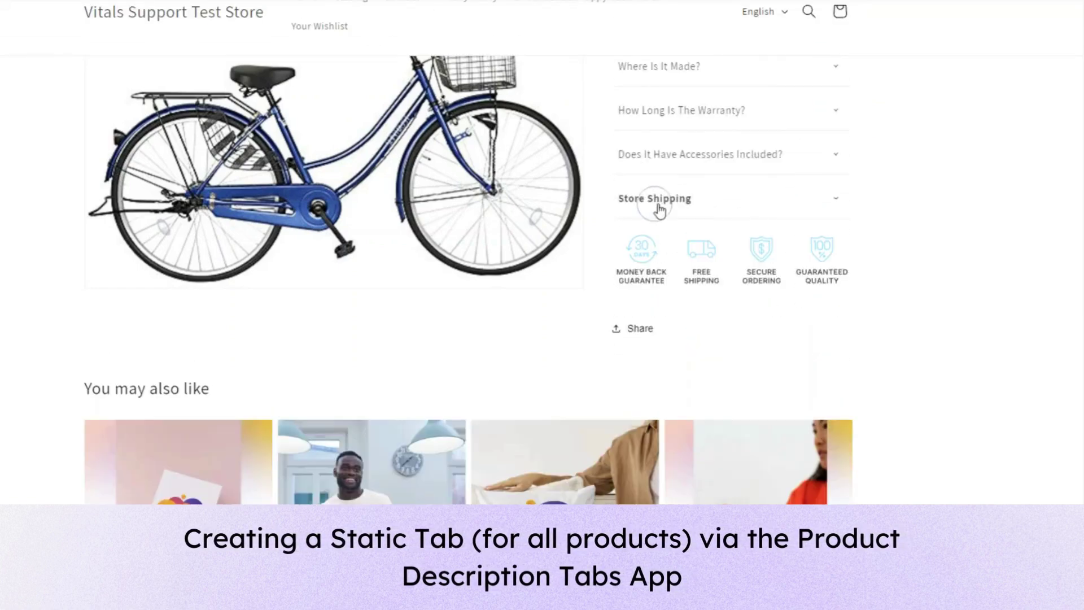
{"action": "left_click", "coordinate": [690, 201]}
{"action": "scroll", "coordinate": [695, 145], "scroll_direction": "down", "scroll_amount": 2}
{"action": "scroll", "coordinate": [676, 299], "scroll_direction": "up", "scroll_amount": 5}
{"action": "scroll", "coordinate": [565, 310], "scroll_direction": "up", "scroll_amount": 6}
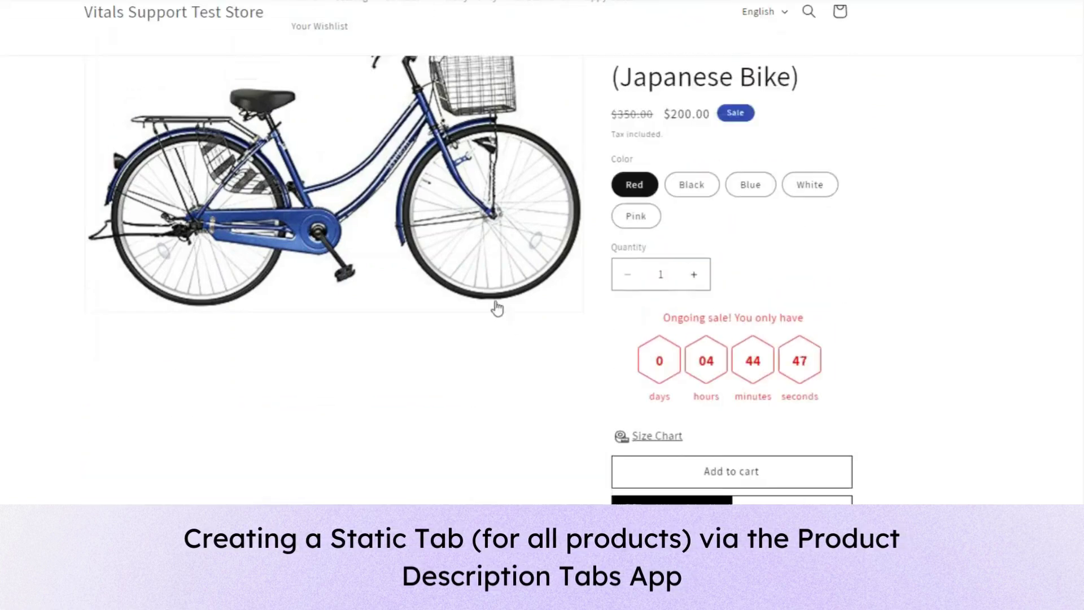
Open the Vitals Pillow (no stock) product from the store catalog and expand its Store Shipping tab
{"action": "left_click", "coordinate": [352, 29]}
{"action": "scroll", "coordinate": [463, 294], "scroll_direction": "down", "scroll_amount": 9}
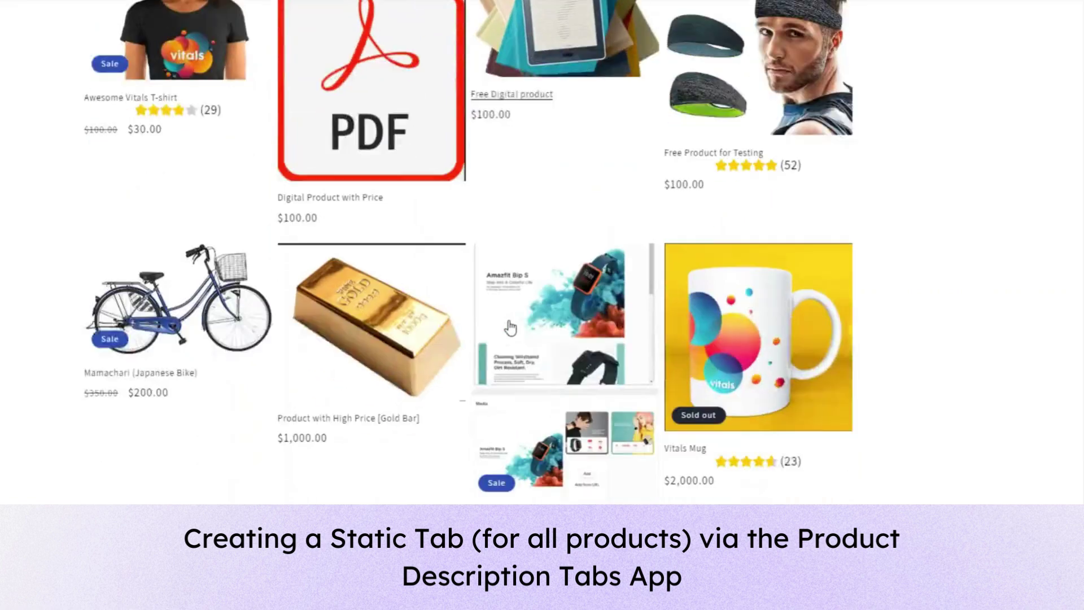
{"action": "left_click", "coordinate": [332, 400]}
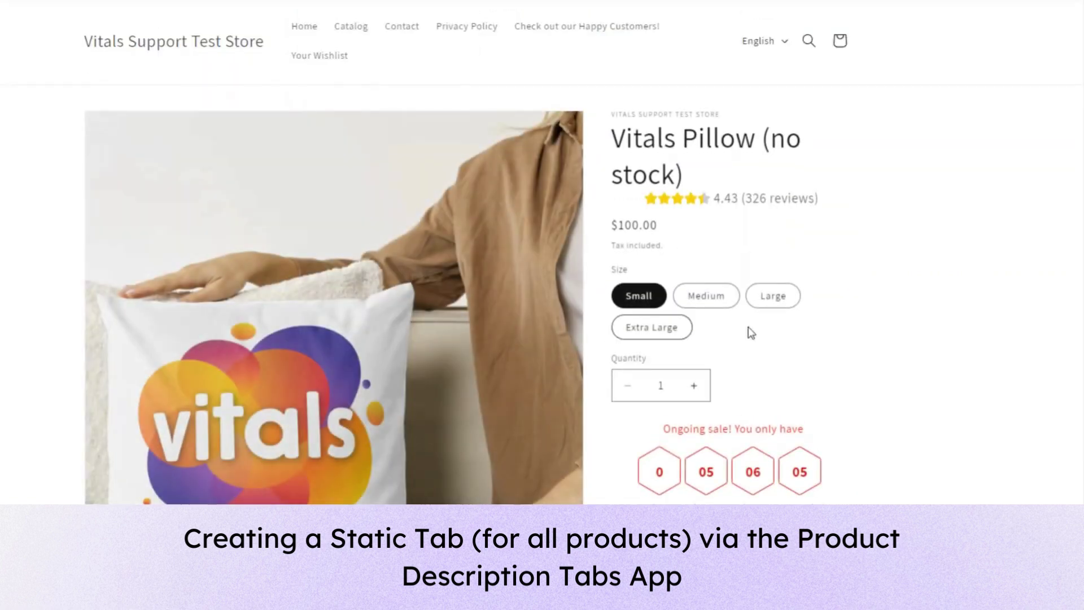
{"action": "scroll", "coordinate": [866, 334], "scroll_direction": "down", "scroll_amount": 9}
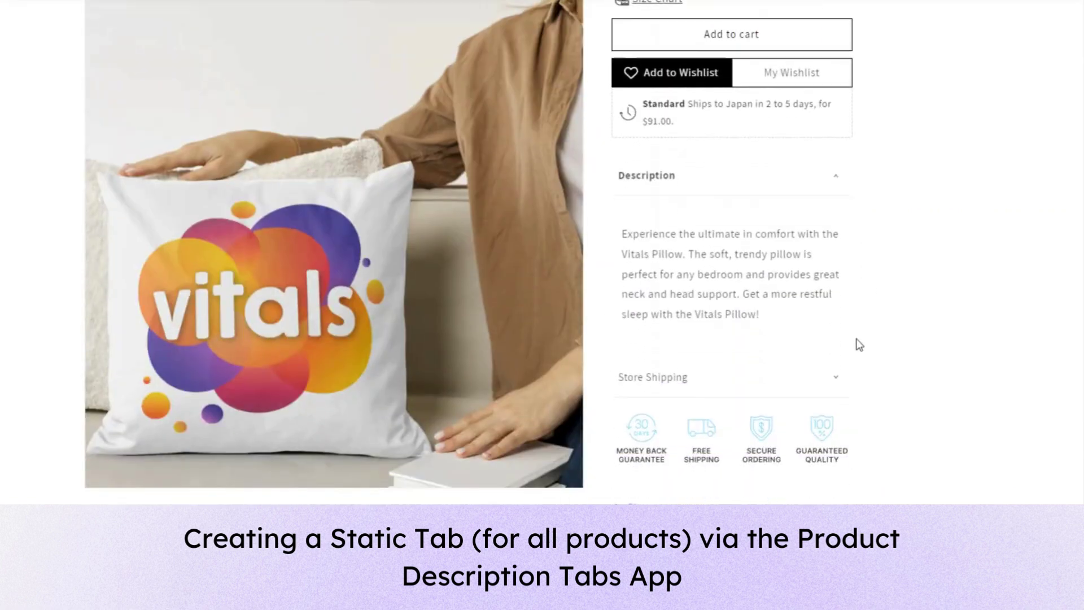
{"action": "left_click", "coordinate": [664, 382]}
{"action": "scroll", "coordinate": [670, 348], "scroll_direction": "down", "scroll_amount": 4}
{"action": "scroll", "coordinate": [714, 349], "scroll_direction": "up", "scroll_amount": 3}
{"action": "scroll", "coordinate": [663, 337], "scroll_direction": "up", "scroll_amount": 10}
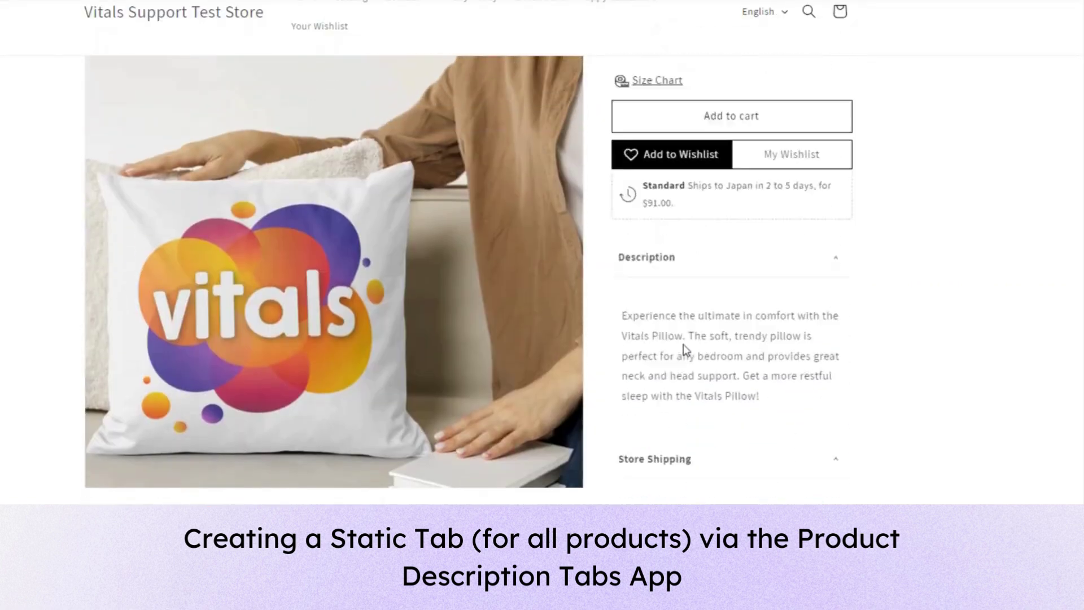
Open the Vitals Sweatshirt (With Stock) product from the store catalog and check its Store Shipping tab
{"action": "left_click", "coordinate": [350, 28]}
{"action": "scroll", "coordinate": [377, 318], "scroll_direction": "down", "scroll_amount": 12}
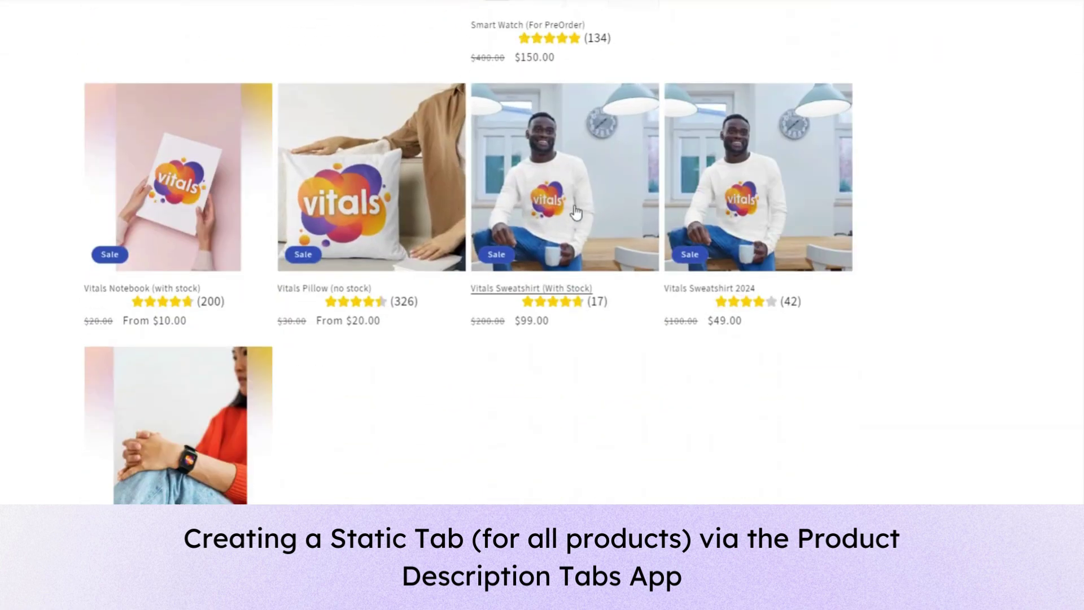
{"action": "left_click", "coordinate": [576, 212]}
{"action": "scroll", "coordinate": [913, 391], "scroll_direction": "down", "scroll_amount": 7}
{"action": "scroll", "coordinate": [702, 465], "scroll_direction": "down", "scroll_amount": 1}
{"action": "left_click", "coordinate": [682, 452]}
{"action": "scroll", "coordinate": [692, 387], "scroll_direction": "down", "scroll_amount": 4}
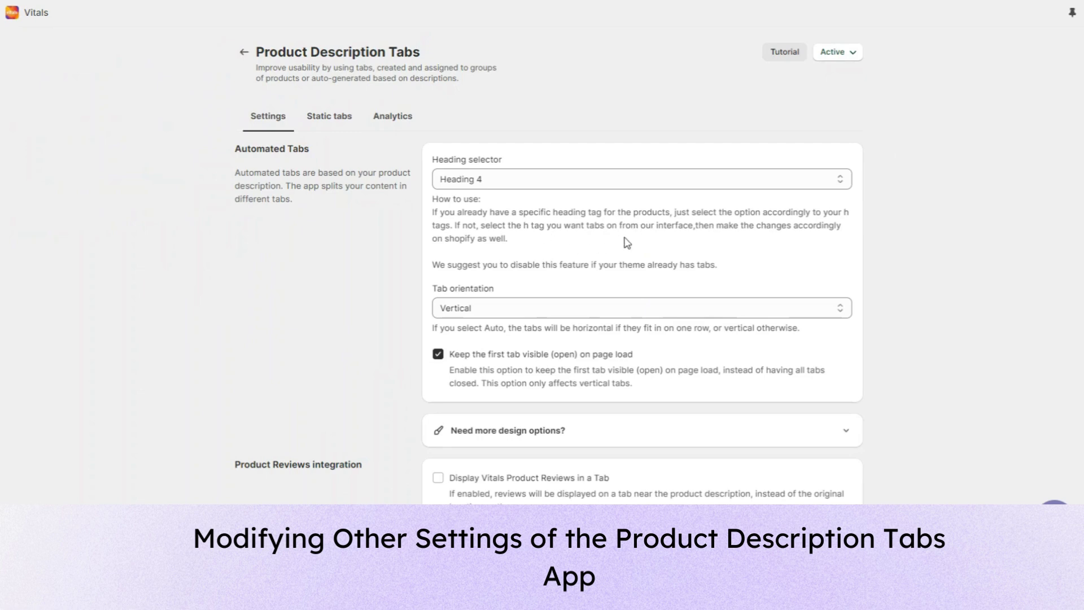
Review the heading selector and tab orientation options for the automated tabs, keeping Heading 4 and Vertical
{"action": "left_click", "coordinate": [564, 178]}
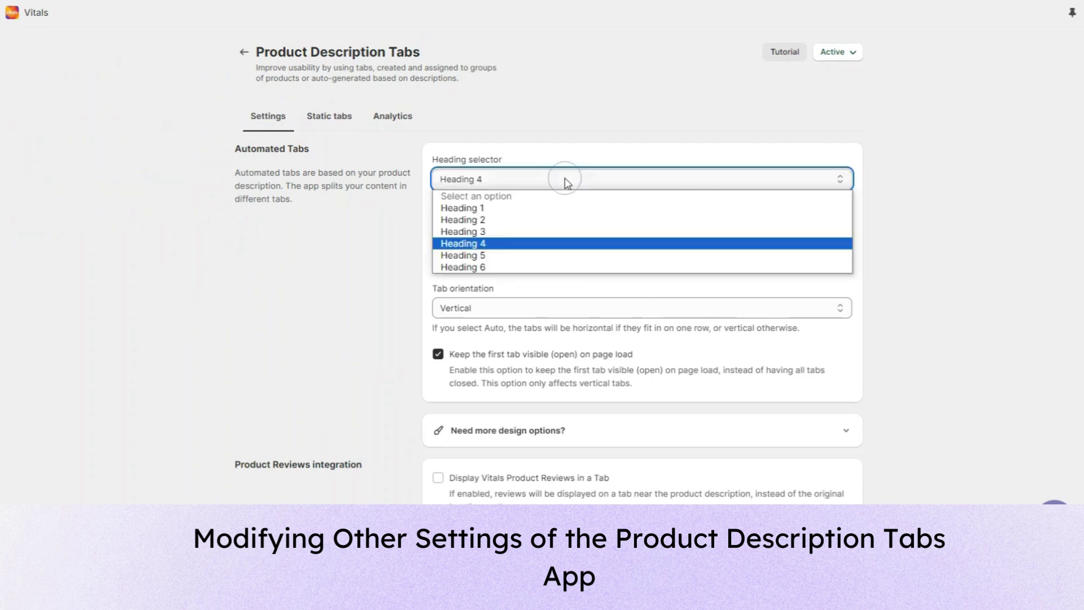
{"action": "left_click", "coordinate": [484, 244]}
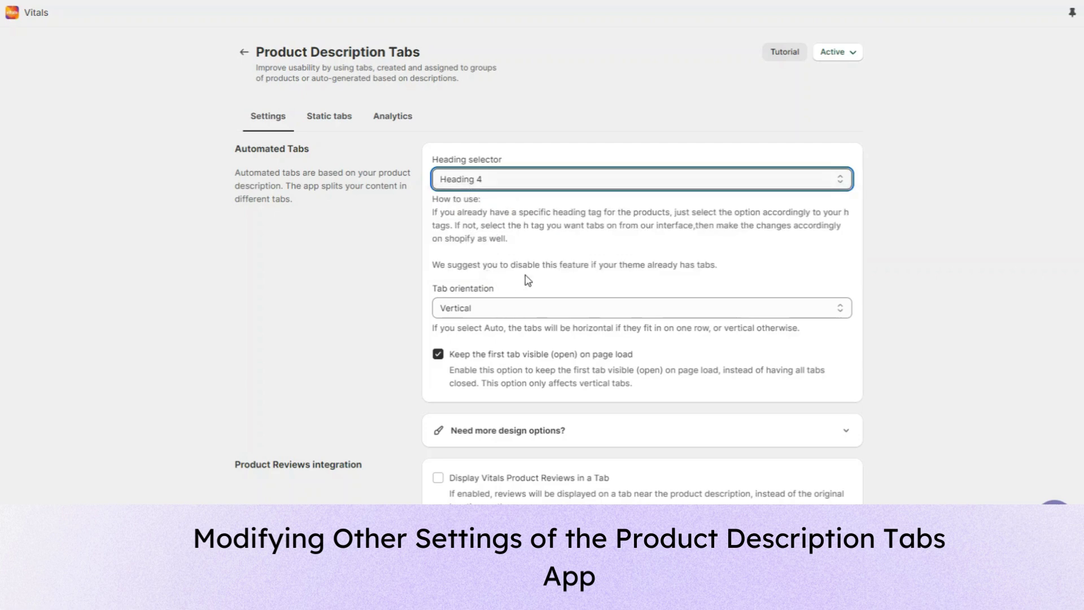
{"action": "scroll", "coordinate": [550, 270], "scroll_direction": "down", "scroll_amount": 1}
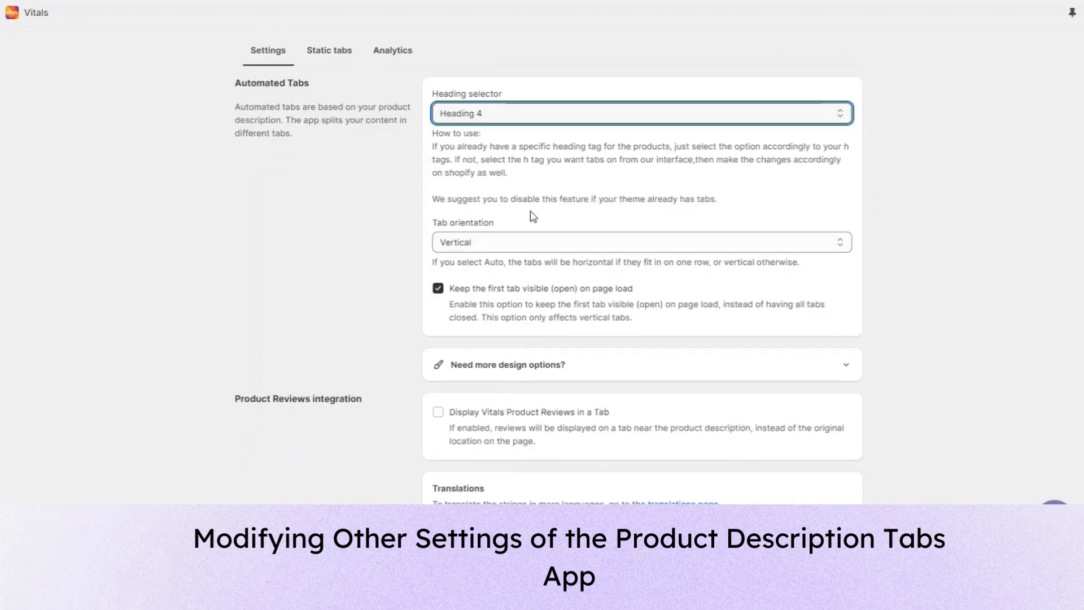
{"action": "left_click", "coordinate": [500, 243]}
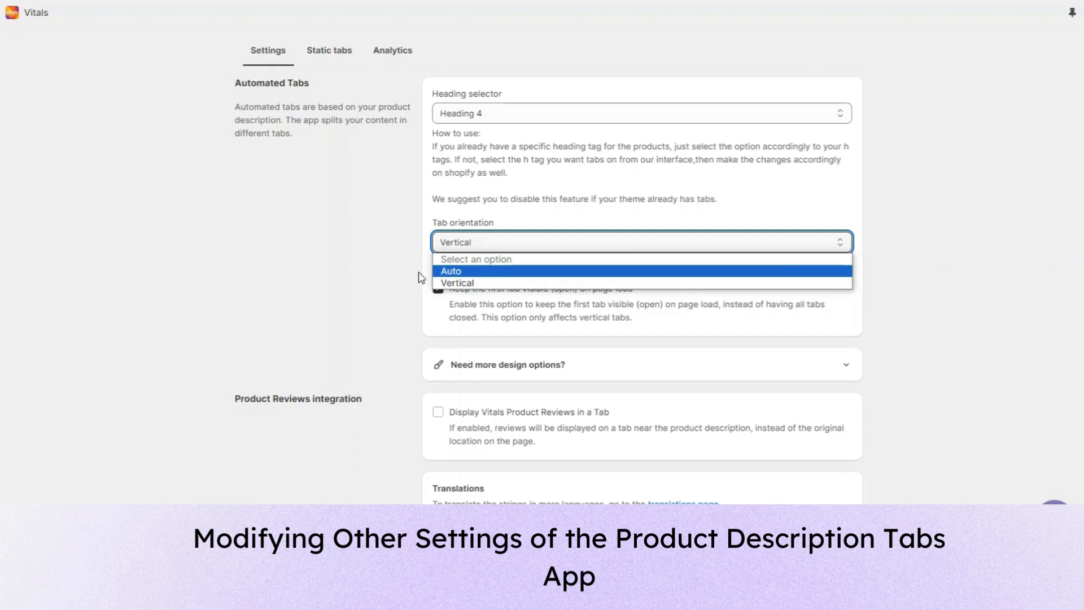
{"action": "left_click", "coordinate": [316, 275]}
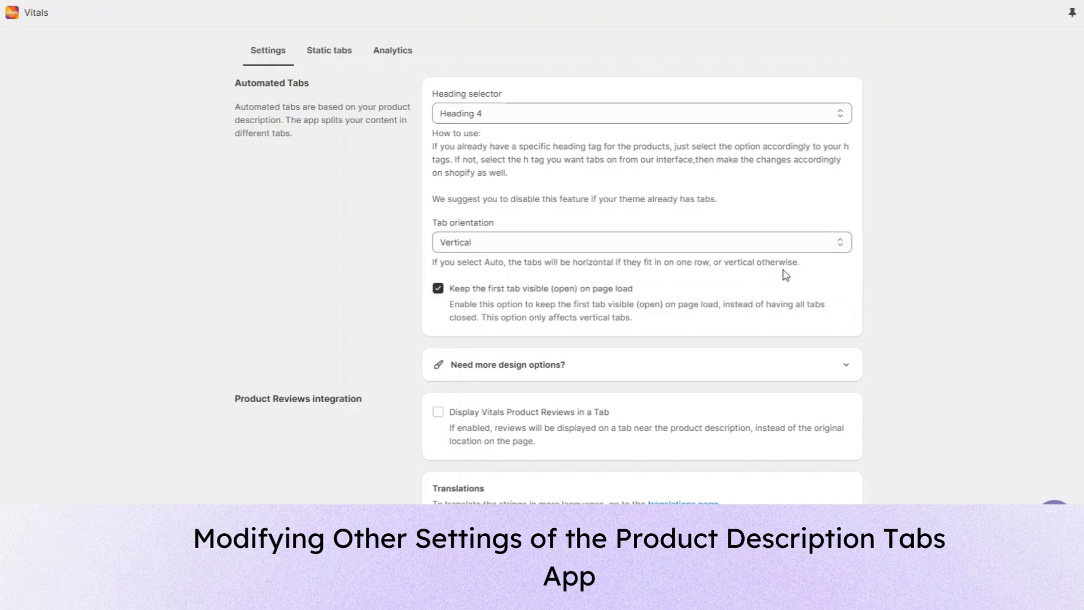
Enable "Display Vitals Product Reviews in a Tab" in the Product Reviews integration and save the settings
{"action": "scroll", "coordinate": [681, 282], "scroll_direction": "down", "scroll_amount": 3}
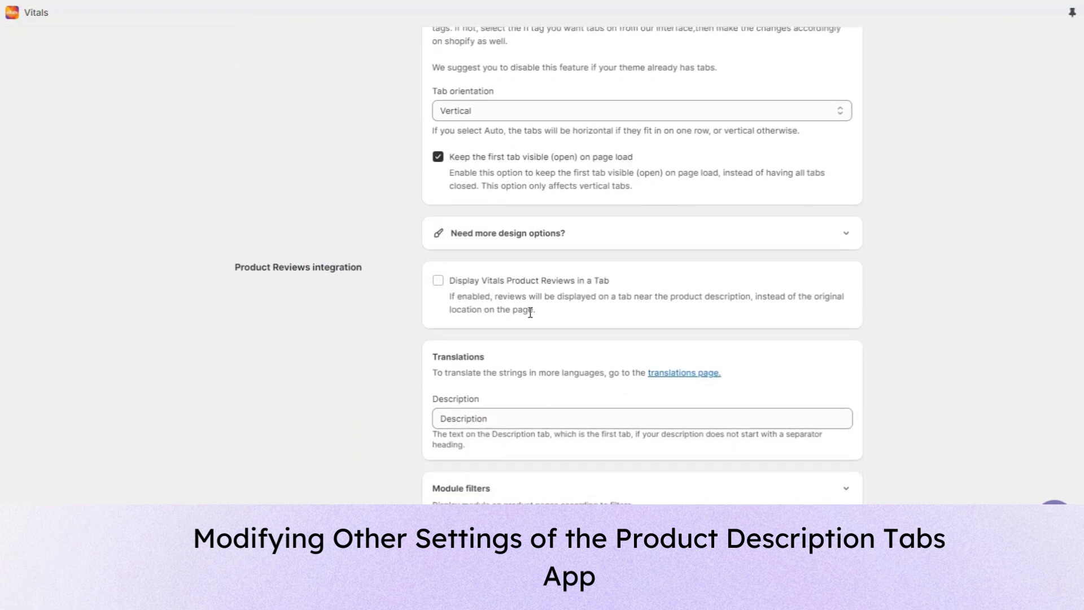
{"action": "left_click", "coordinate": [485, 286]}
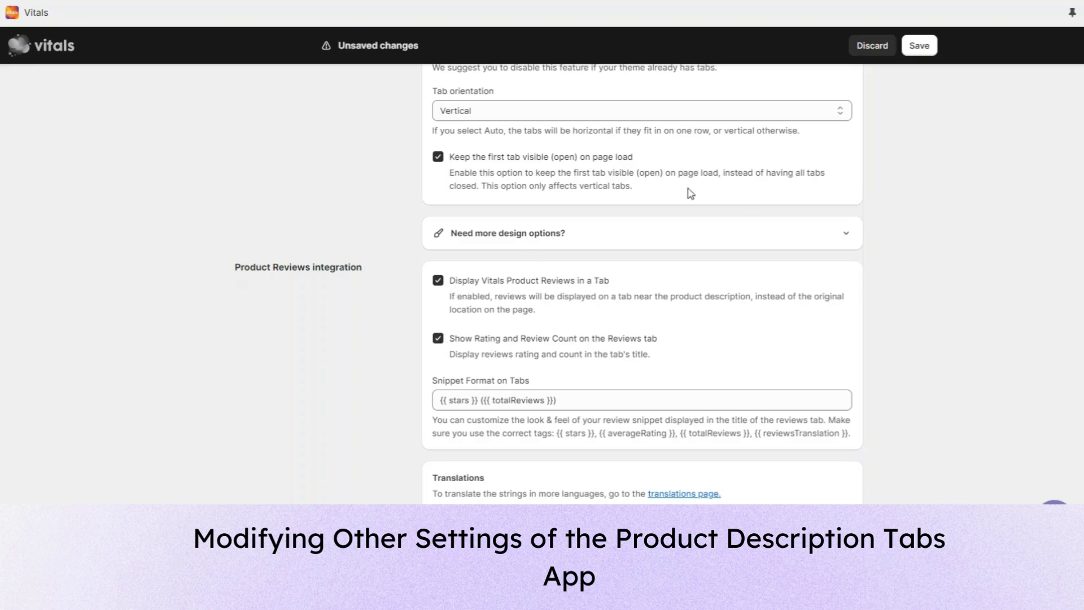
{"action": "scroll", "coordinate": [439, 334], "scroll_direction": "down", "scroll_amount": 5}
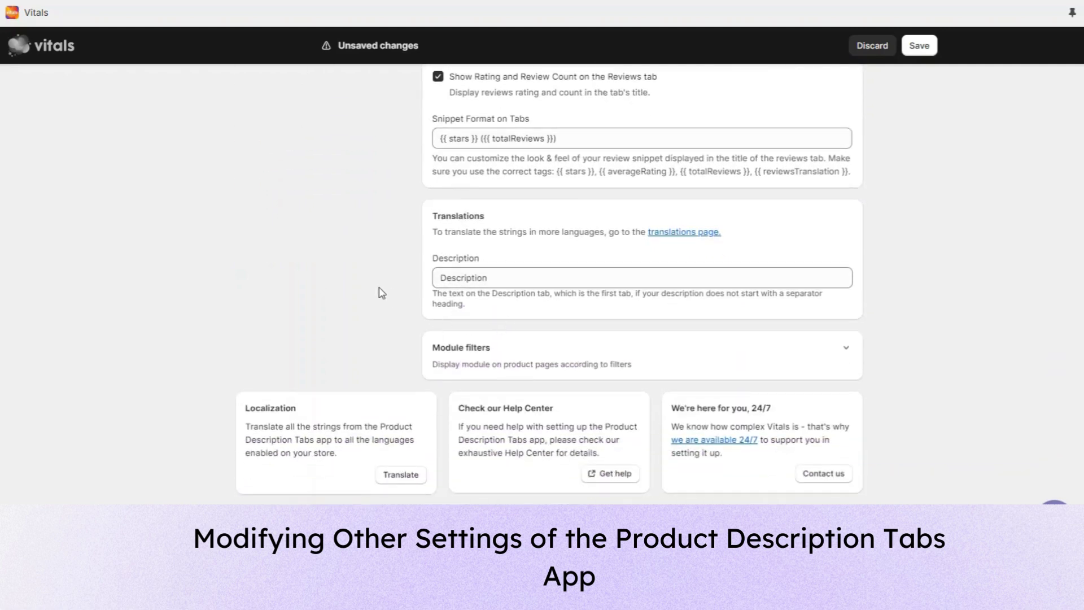
{"action": "scroll", "coordinate": [396, 296], "scroll_direction": "up", "scroll_amount": 8}
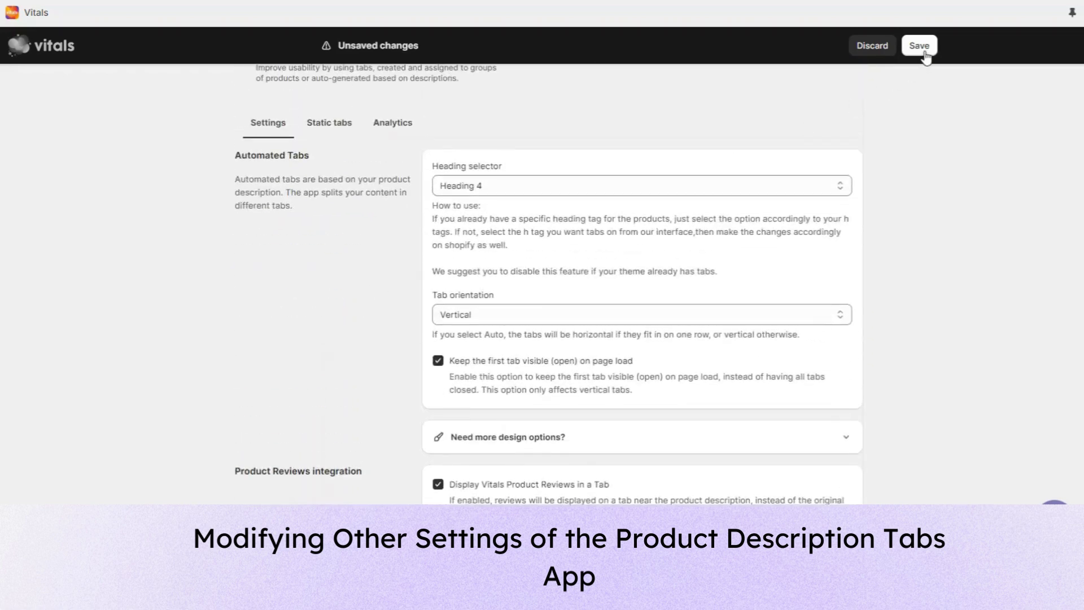
{"action": "left_click", "coordinate": [920, 46]}
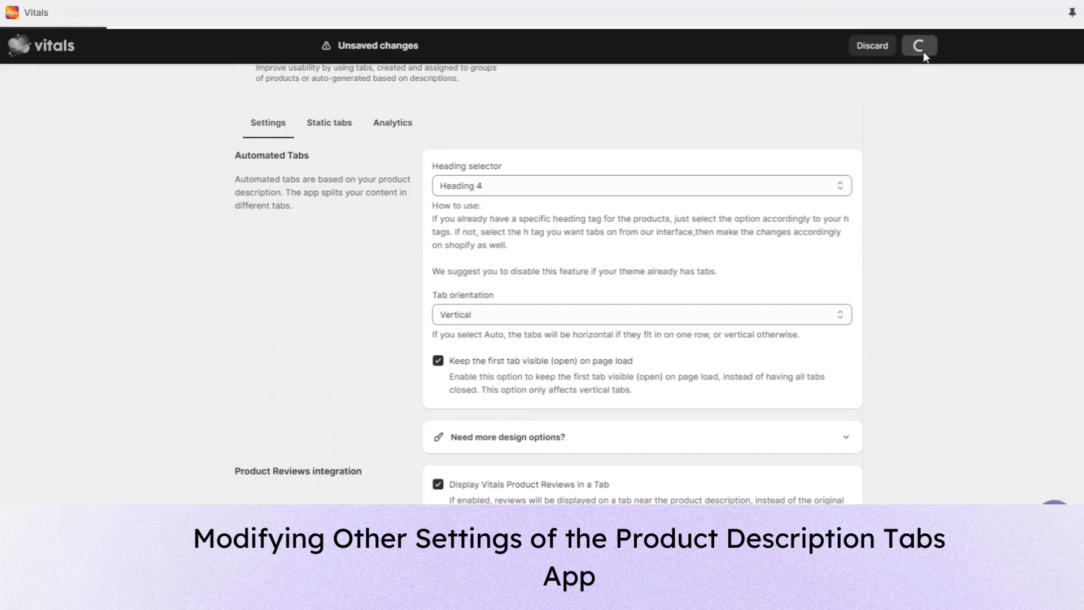